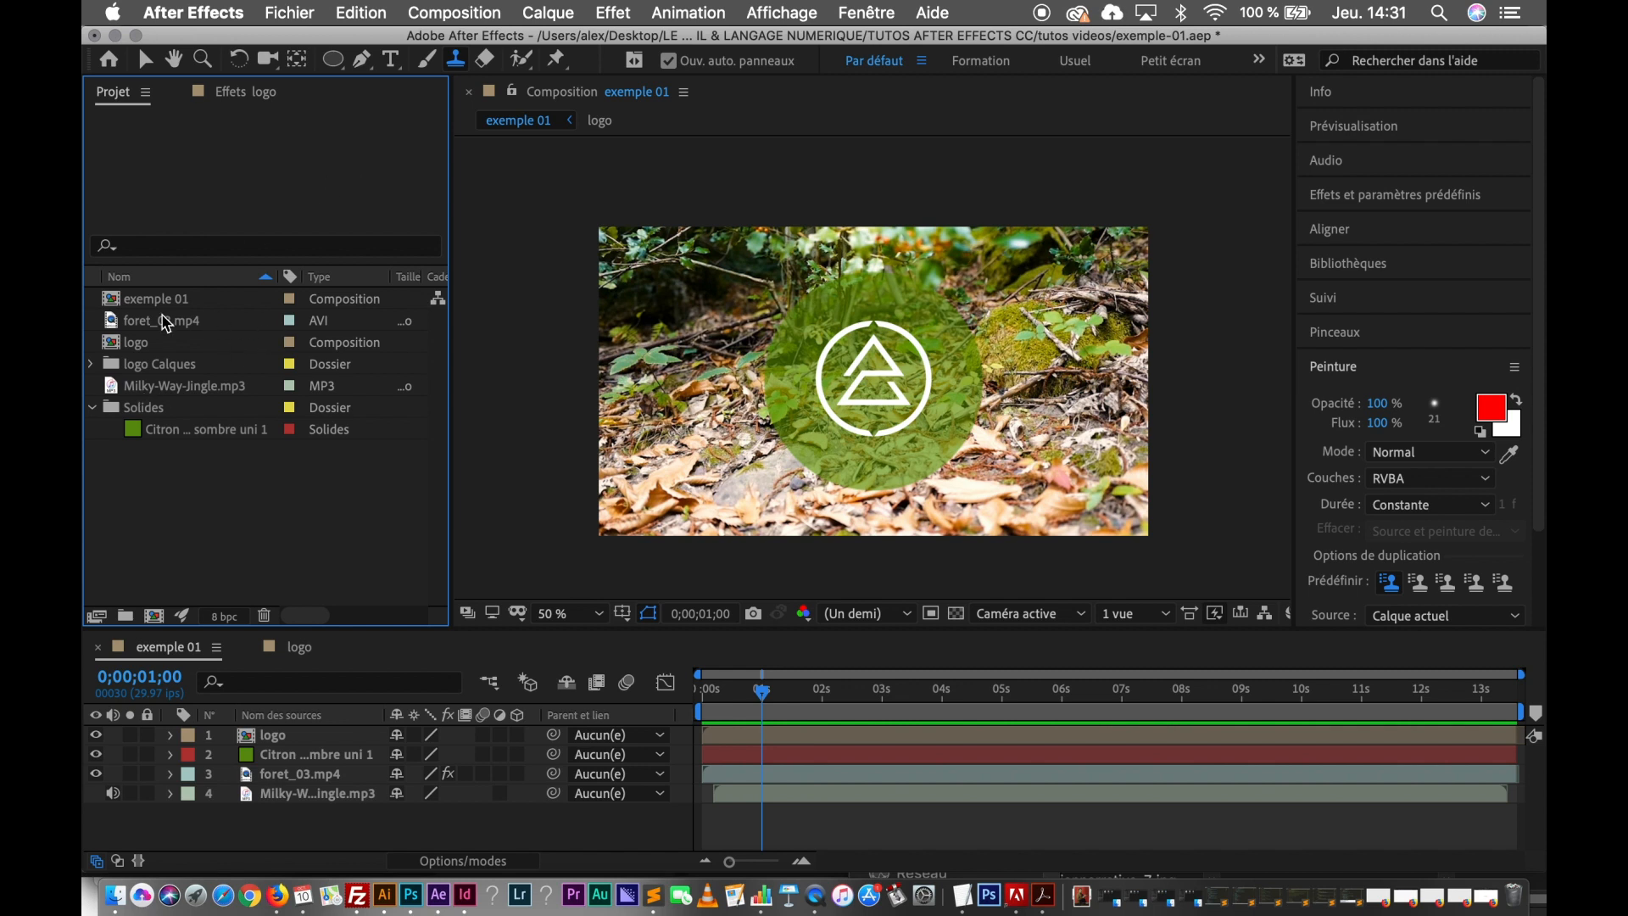
Inspect the details of the exemple 01 composition, the foret_03.mp4 footage and the logo composition in the project.
left_click(131, 305)
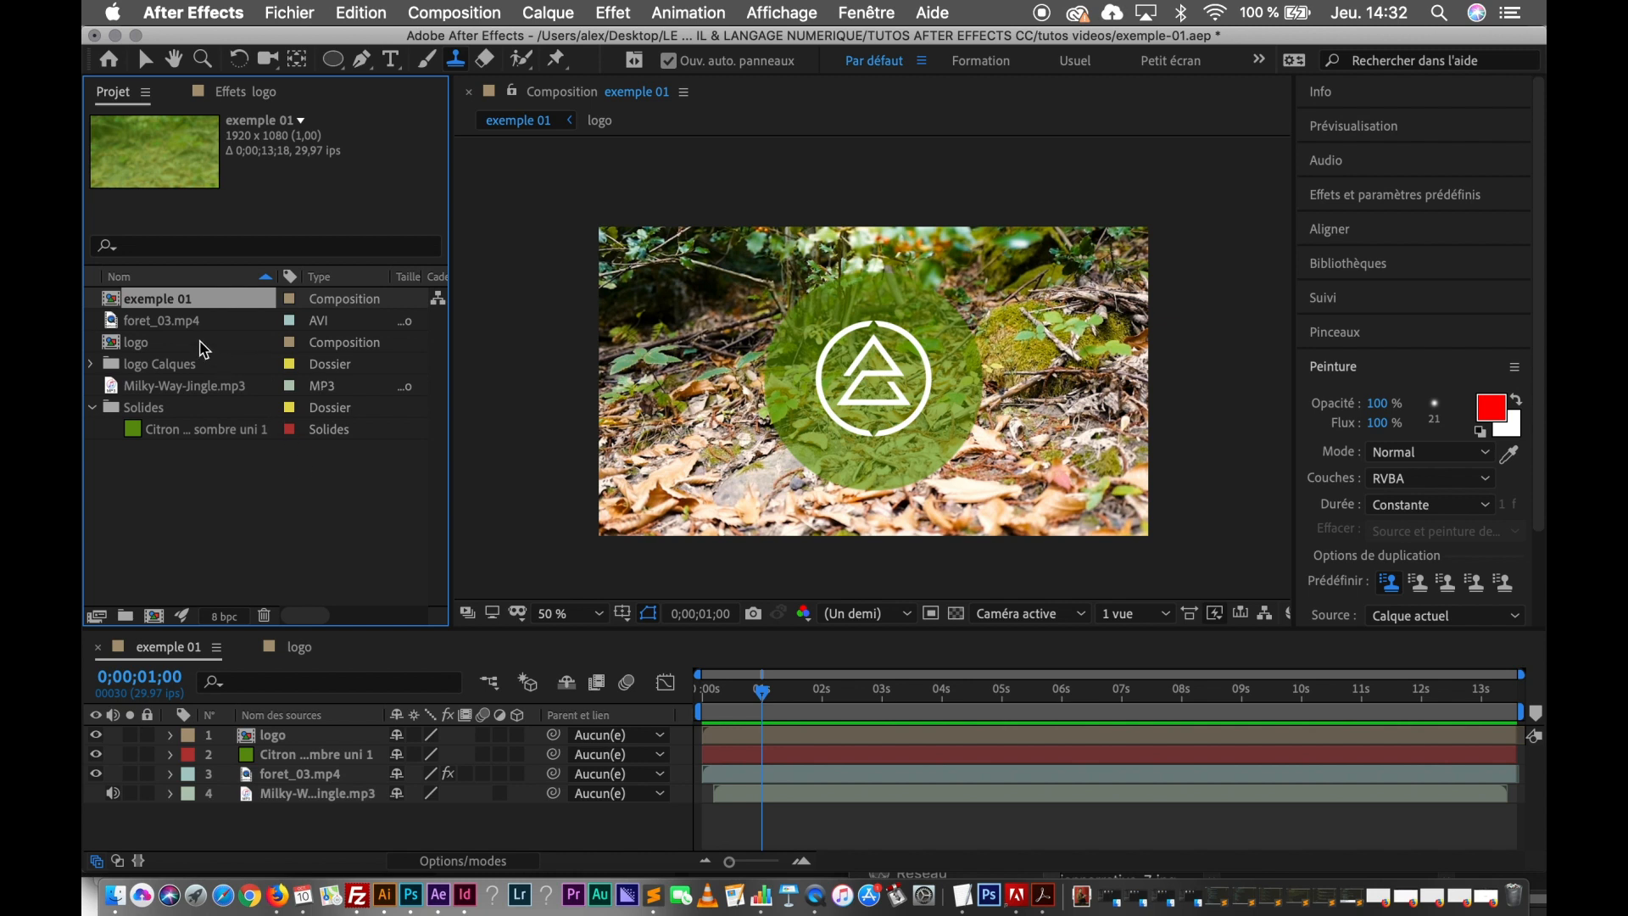
left_click(474, 19)
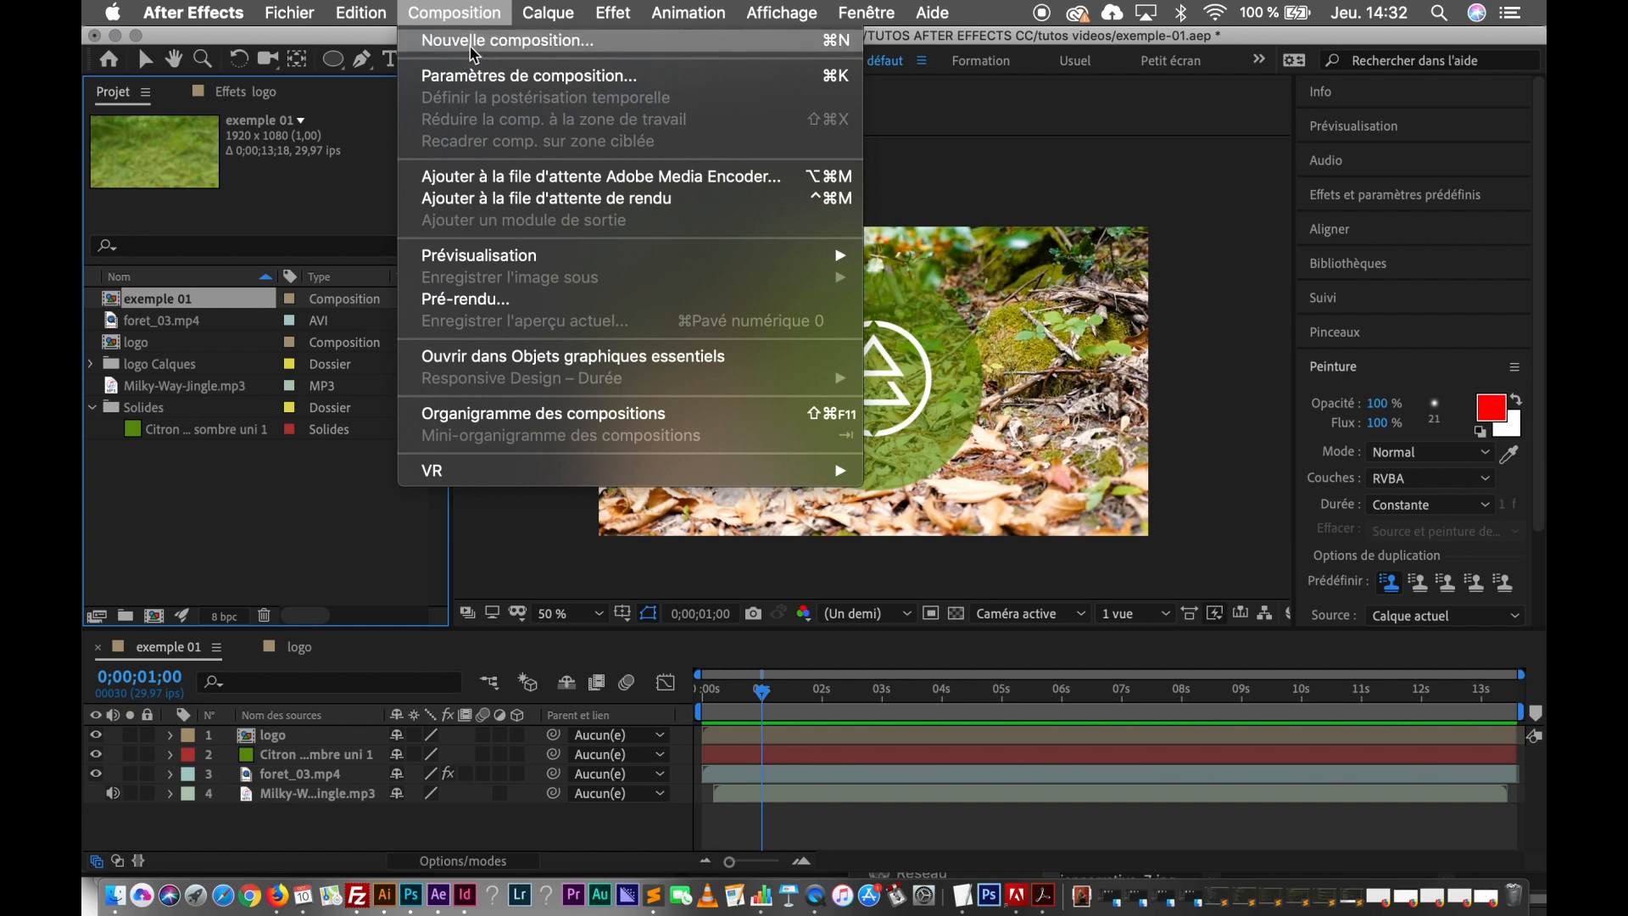
left_click(268, 230)
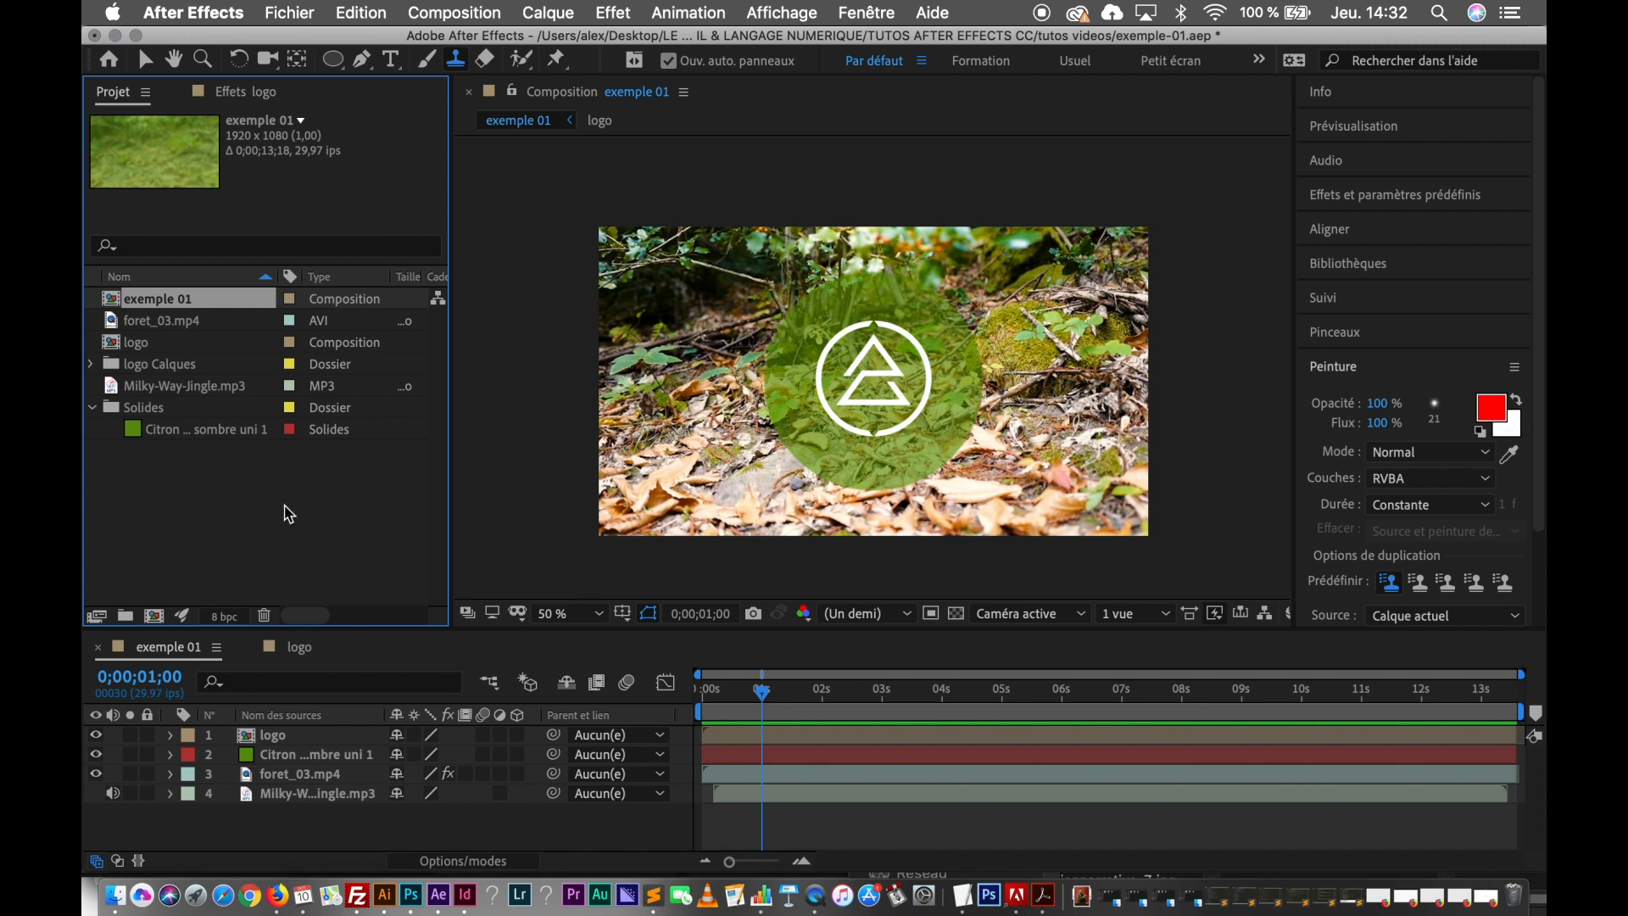
left_click(234, 326)
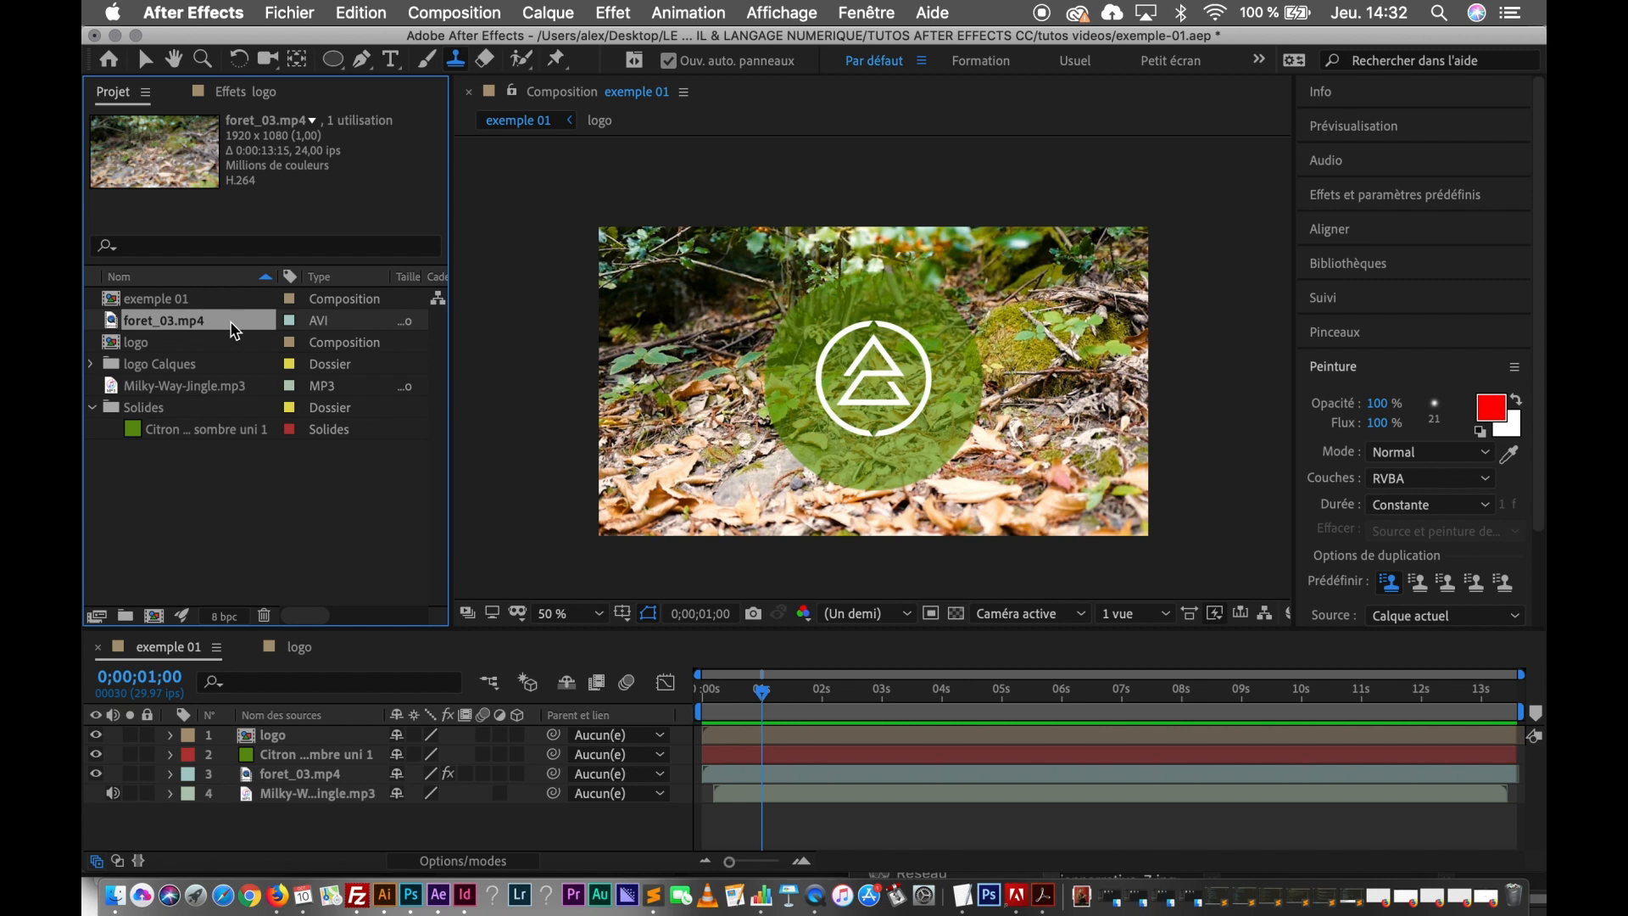
left_click(214, 347)
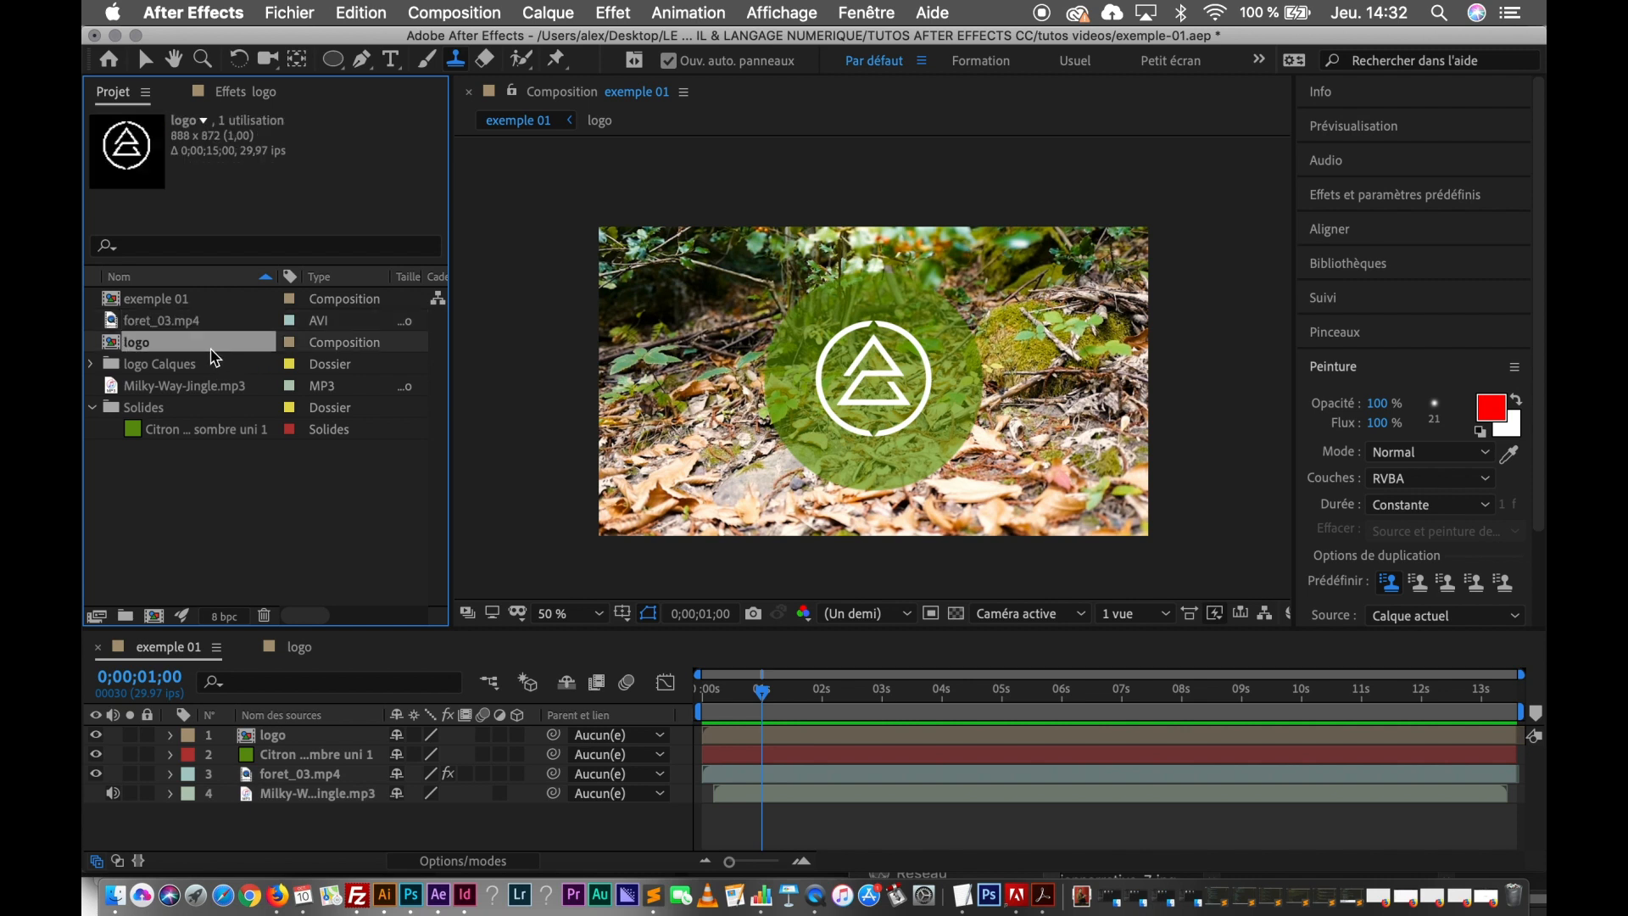
Examine the contents of the logo Calques and Solides folders, including the green solid, and collapse both folders.
left_click(90, 364)
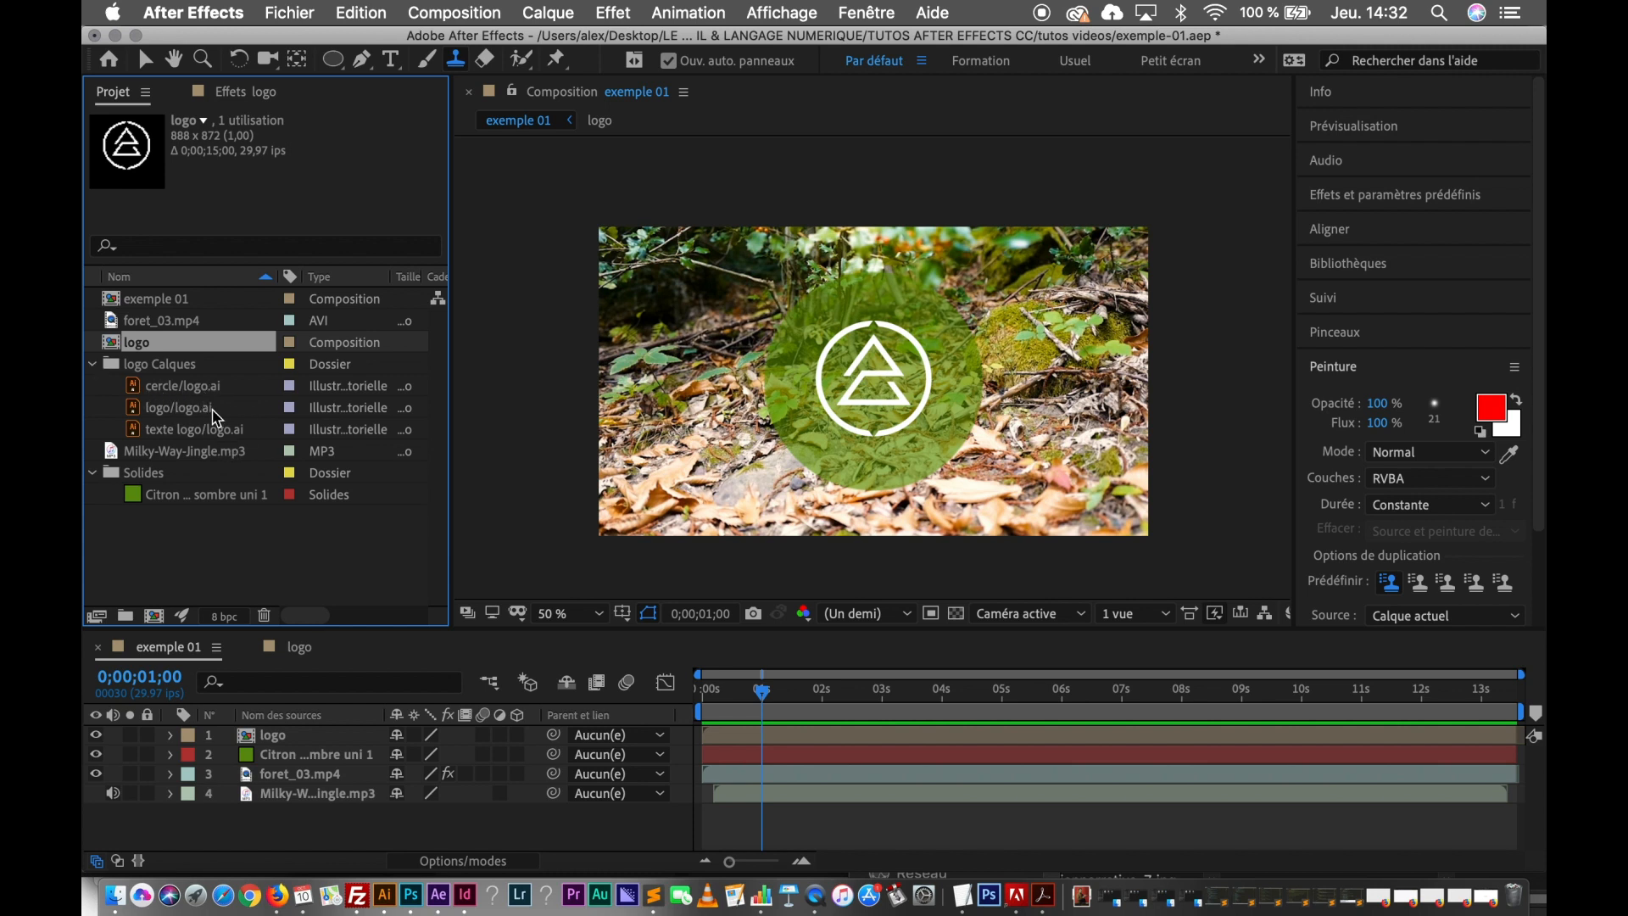
left_click(92, 364)
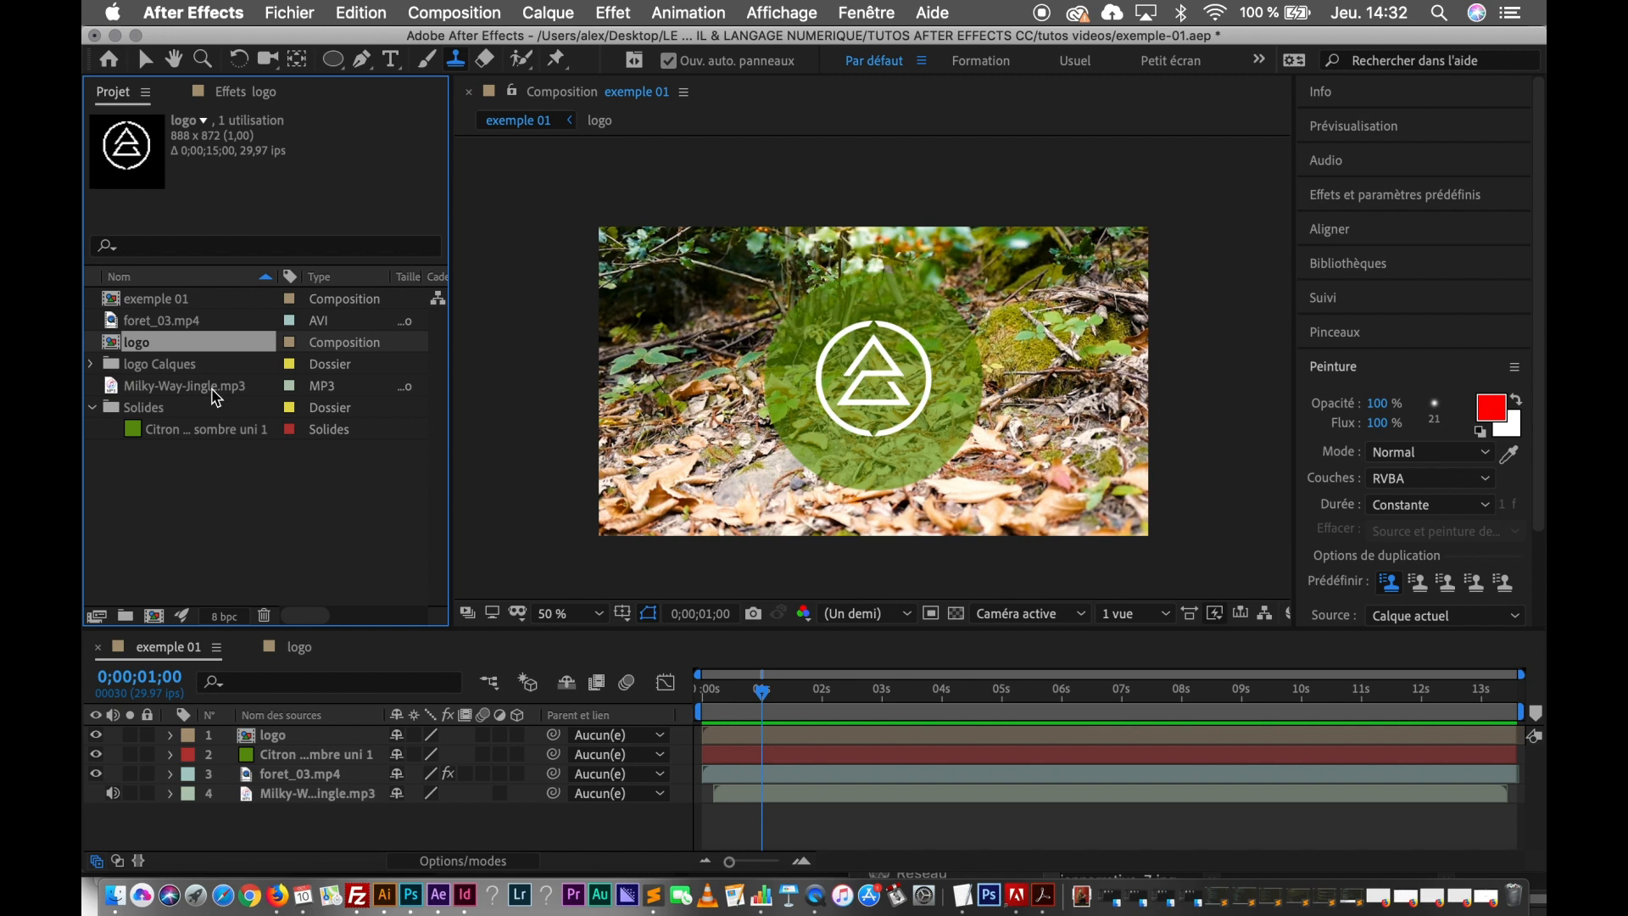
left_click(93, 411)
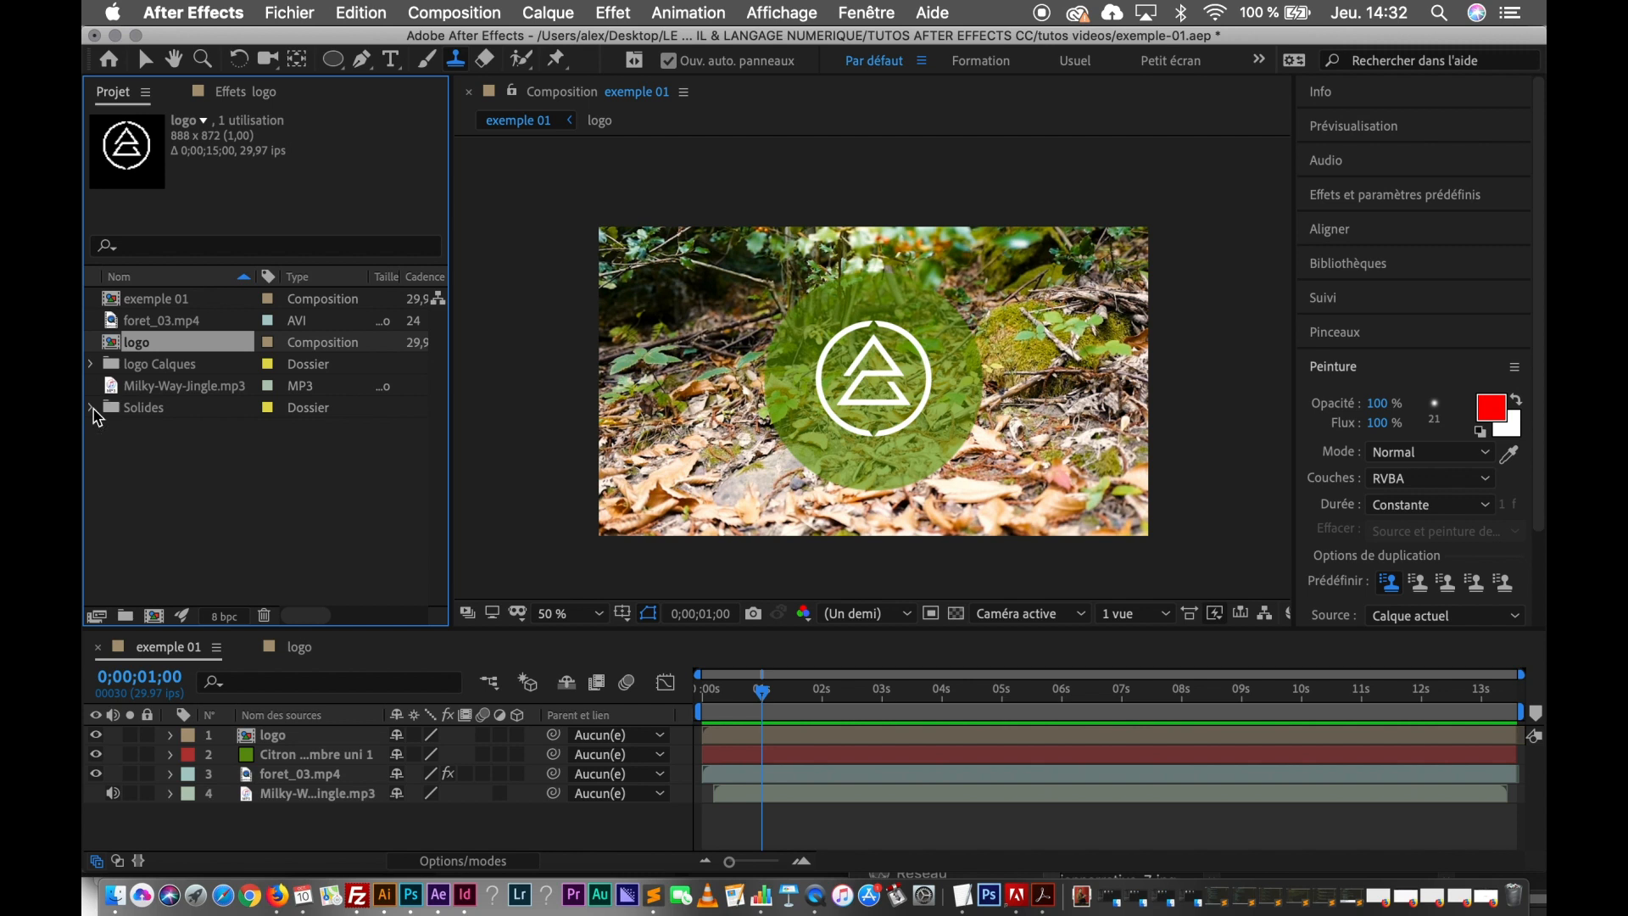
left_click(93, 409)
left_click(208, 432)
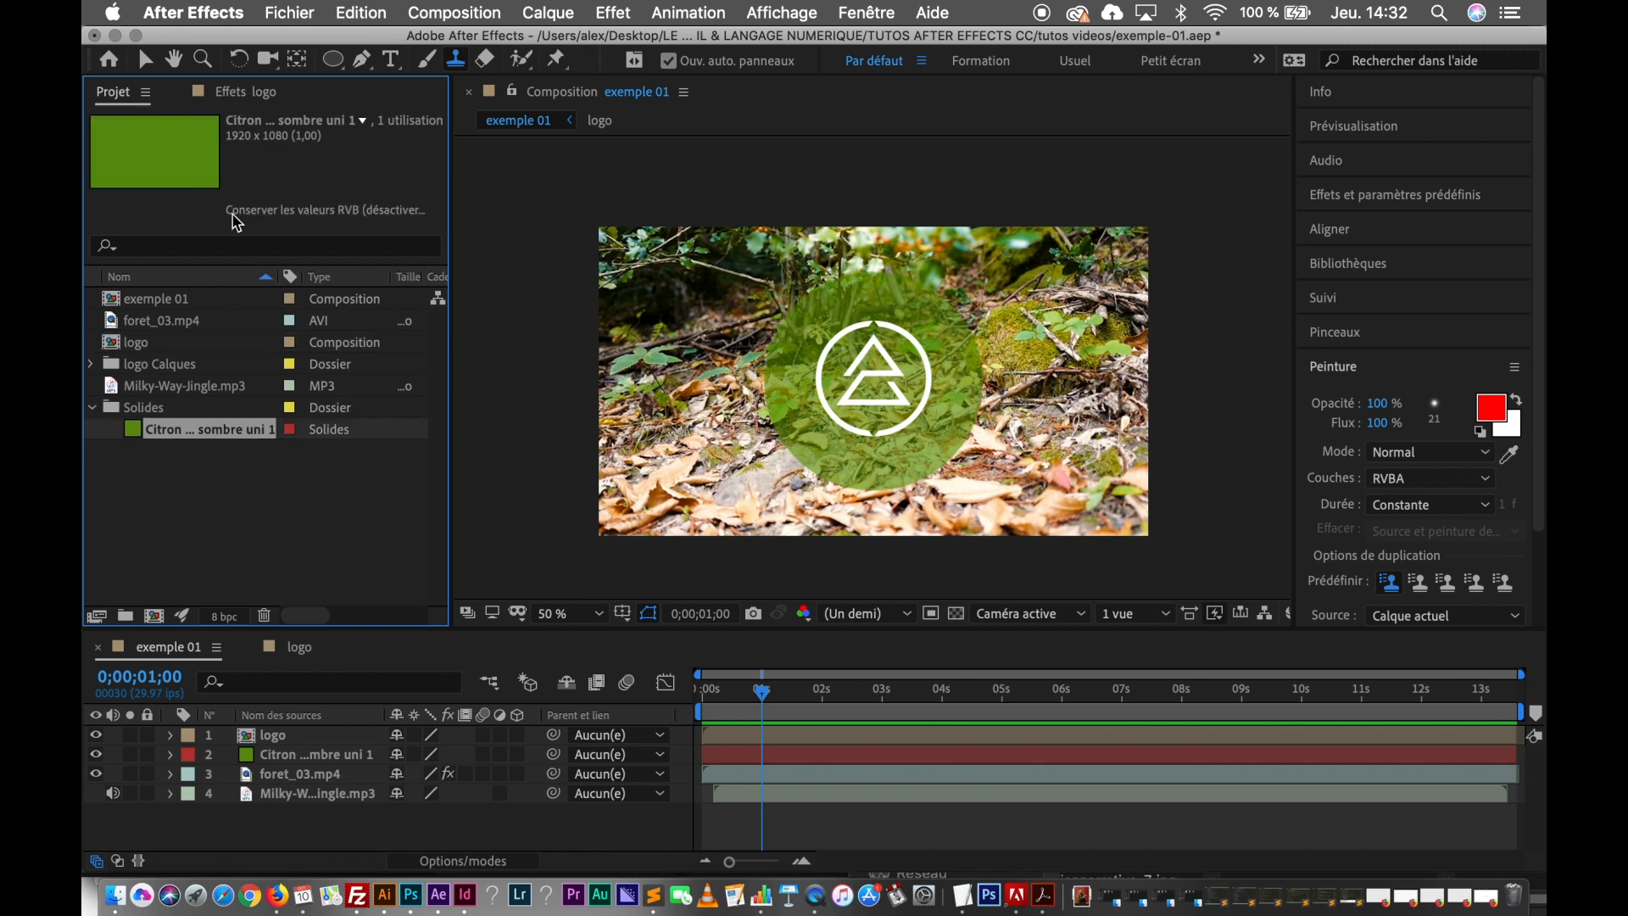
left_click(92, 408)
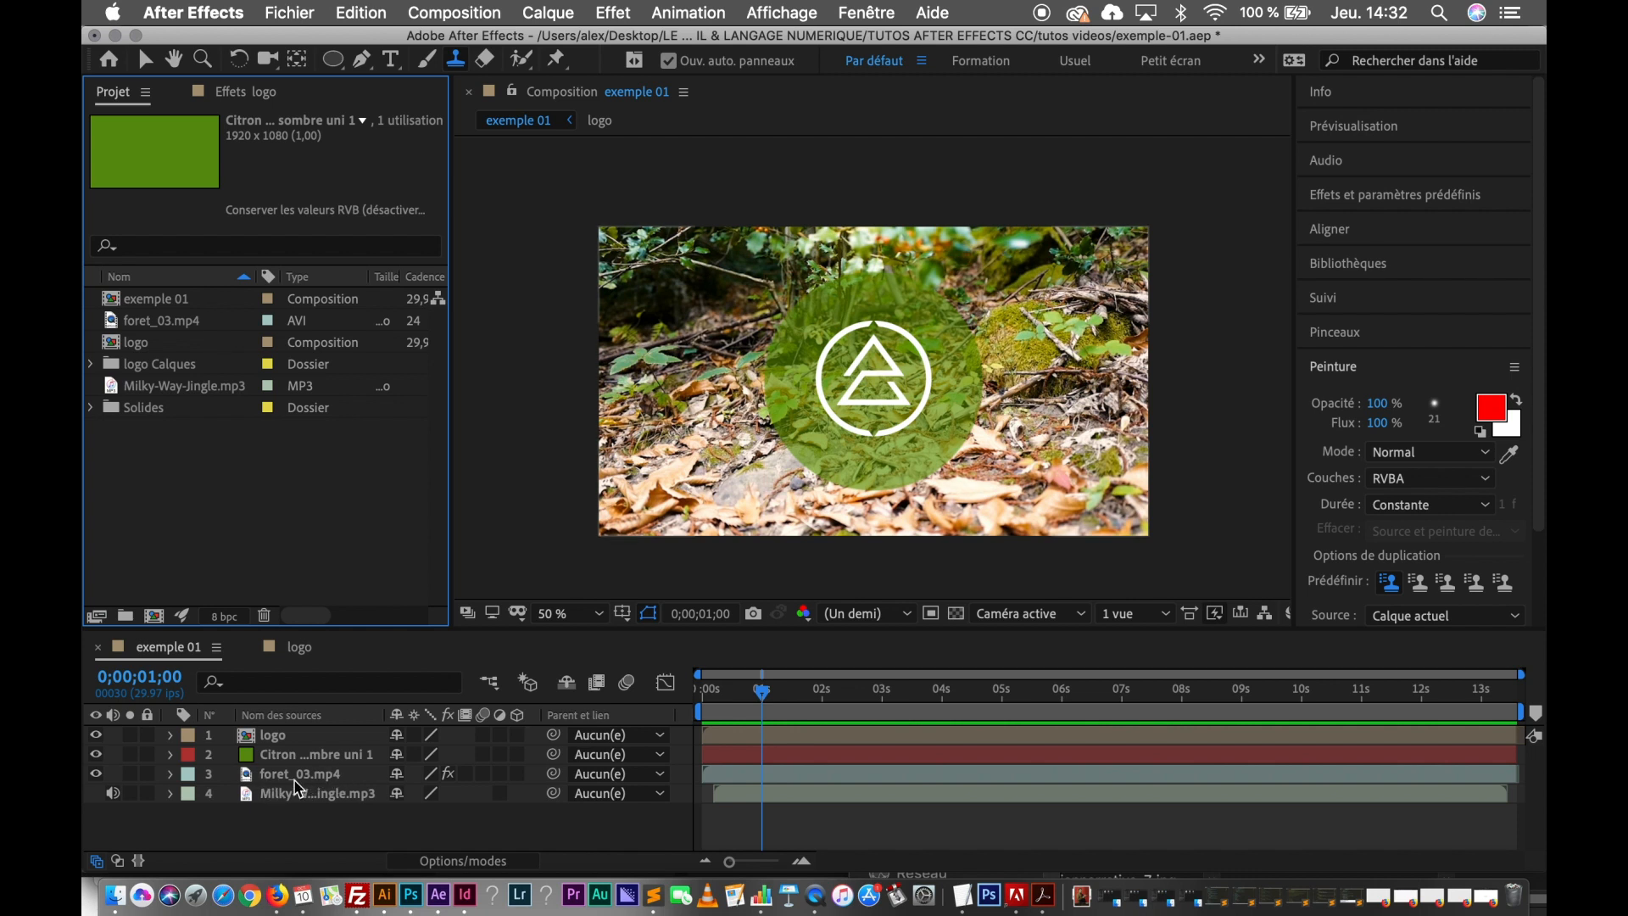
Try moving the logo layer to the end of the exemple 01 layer stack, and undo the reordering.
left_click(332, 741)
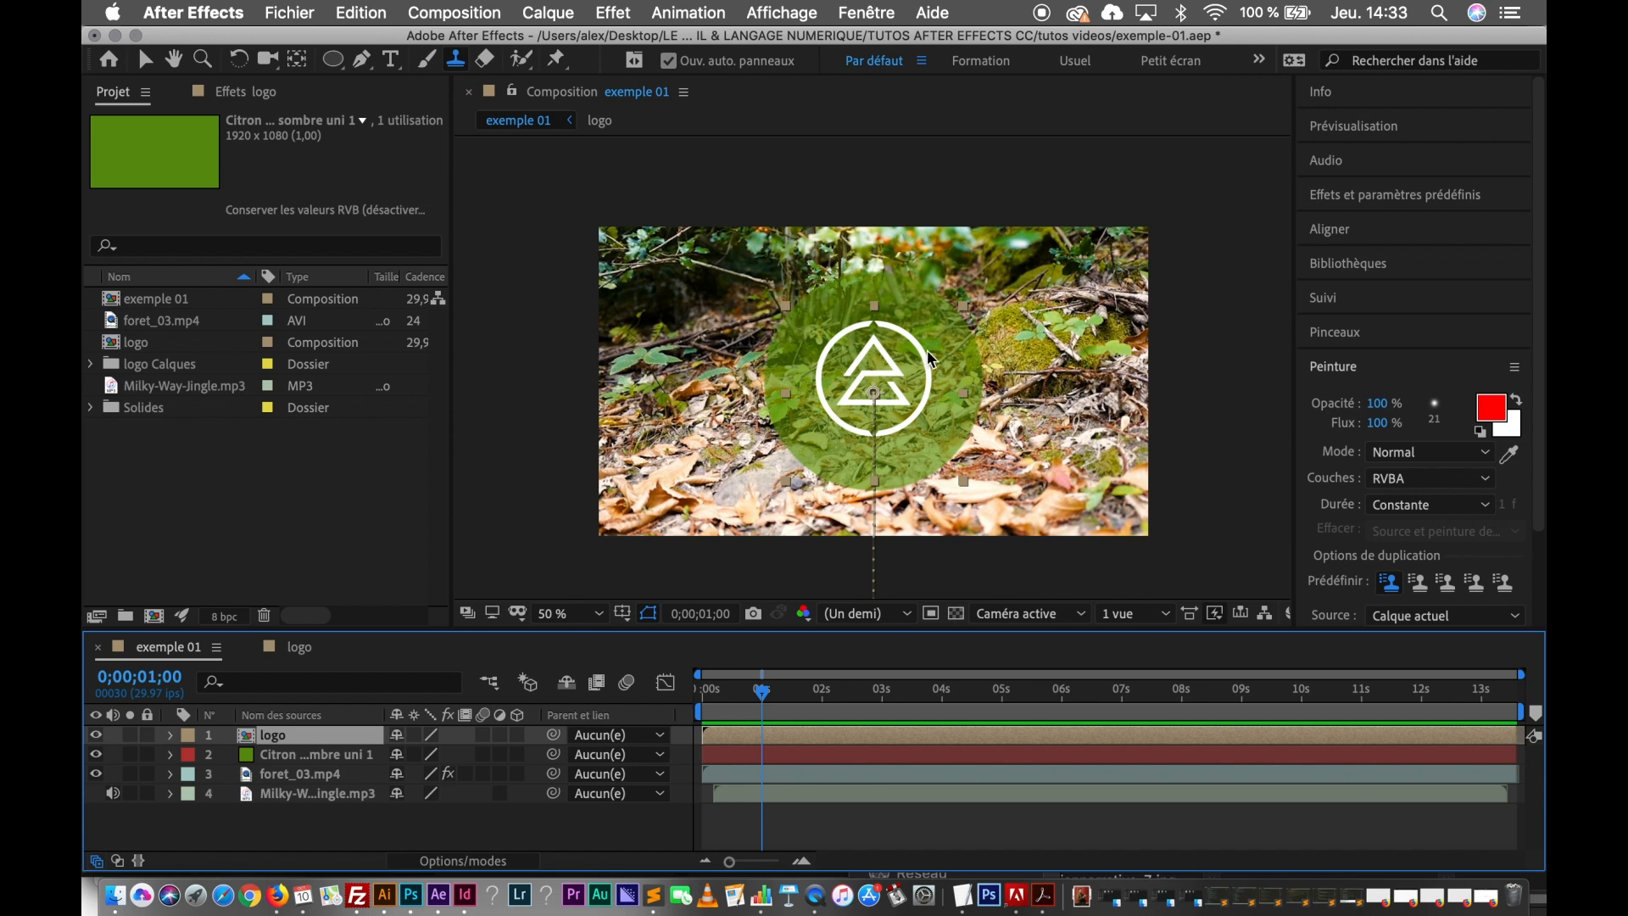
left_click_drag(312, 744, 303, 808)
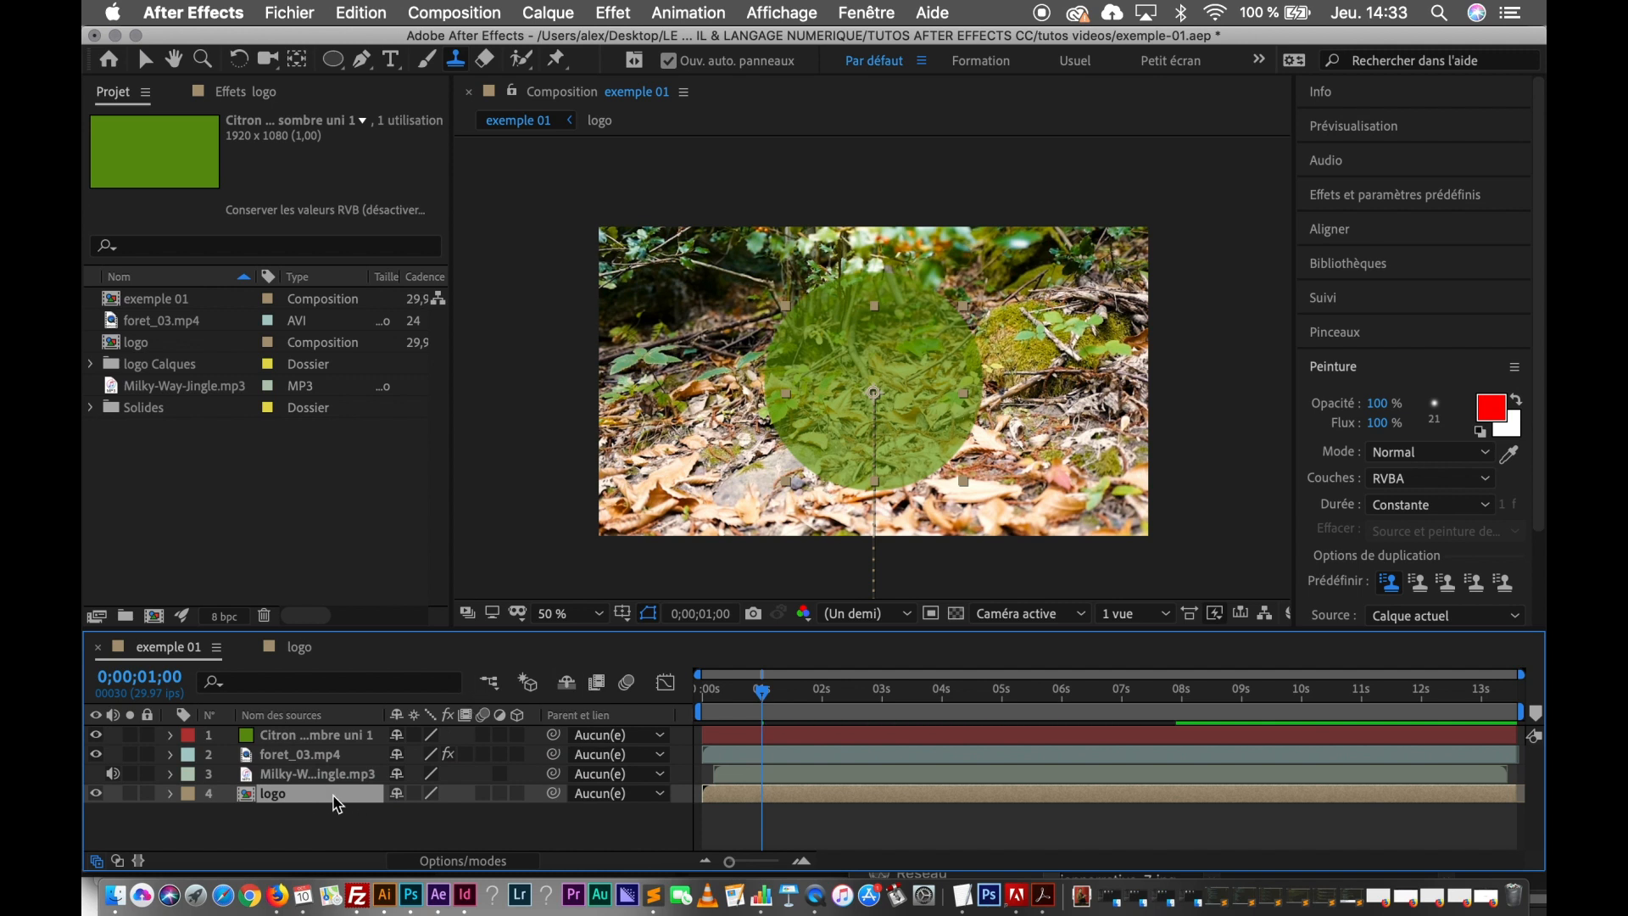
key("super+z")
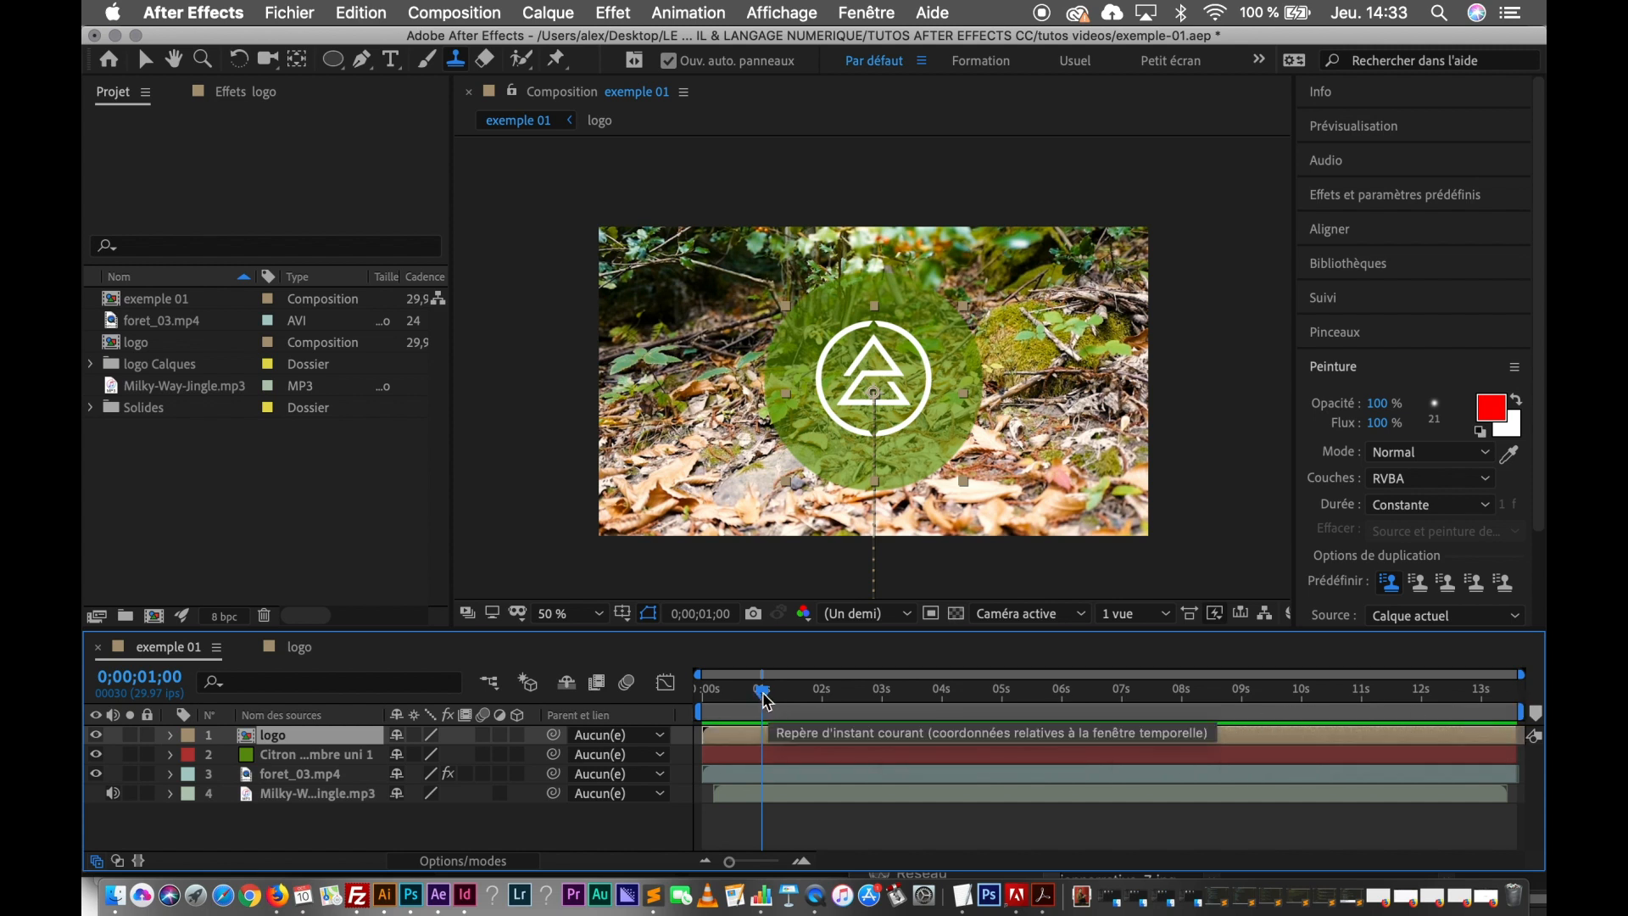
Preview the exemple 01 animation from its beginning, stop playback, and return to the first frame with the preview controls.
left_click_drag(764, 701, 693, 749)
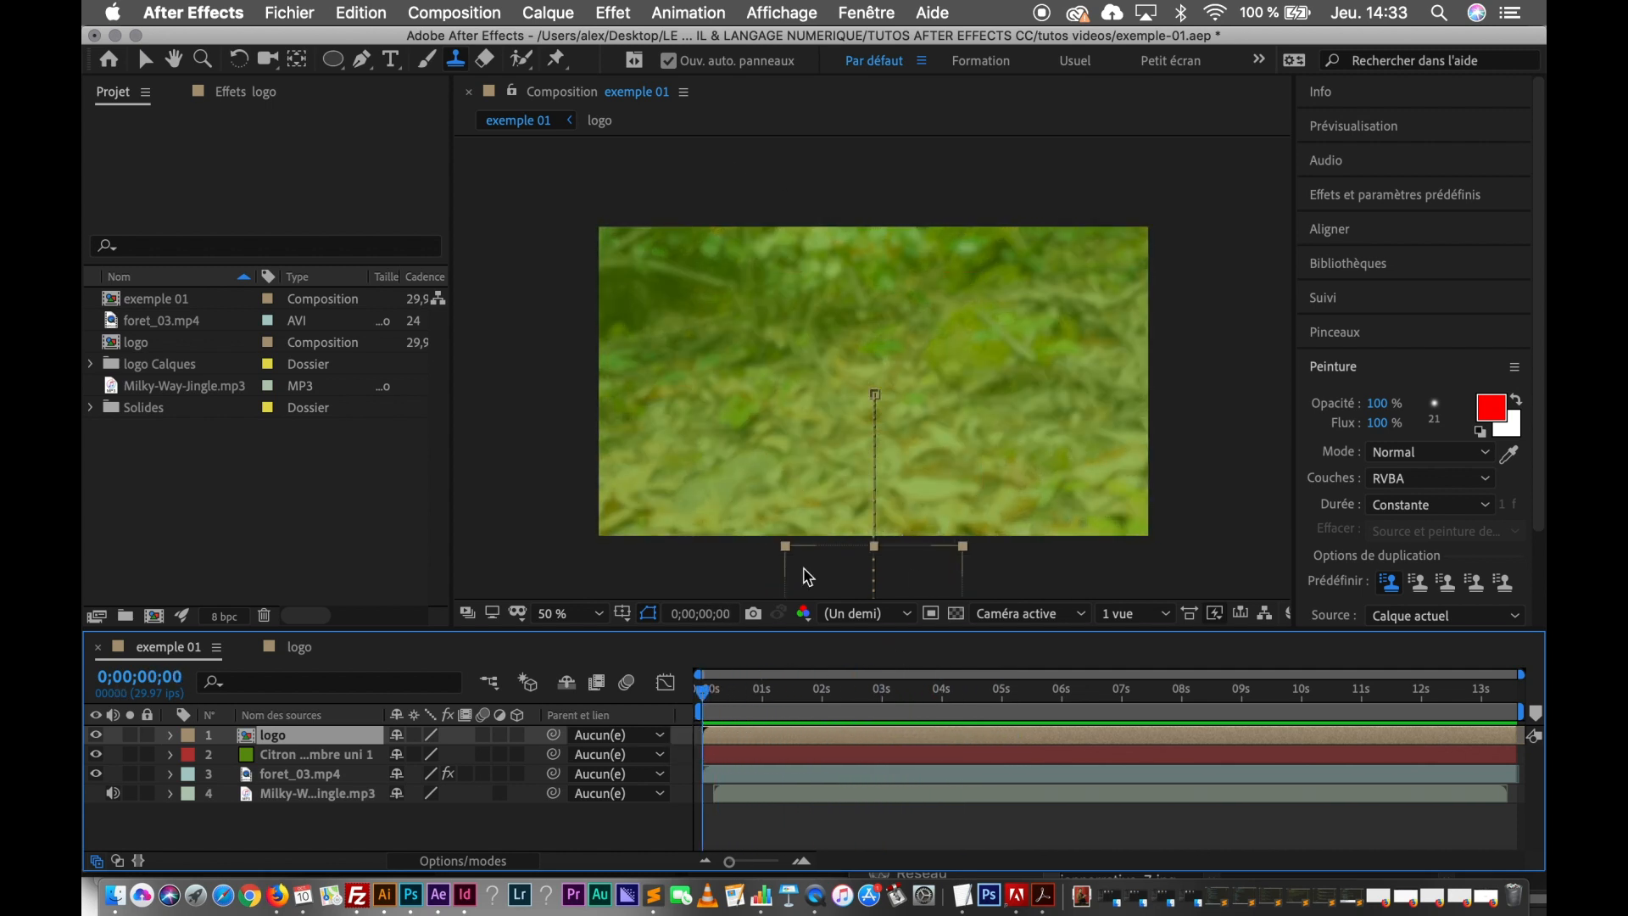
left_click(545, 301)
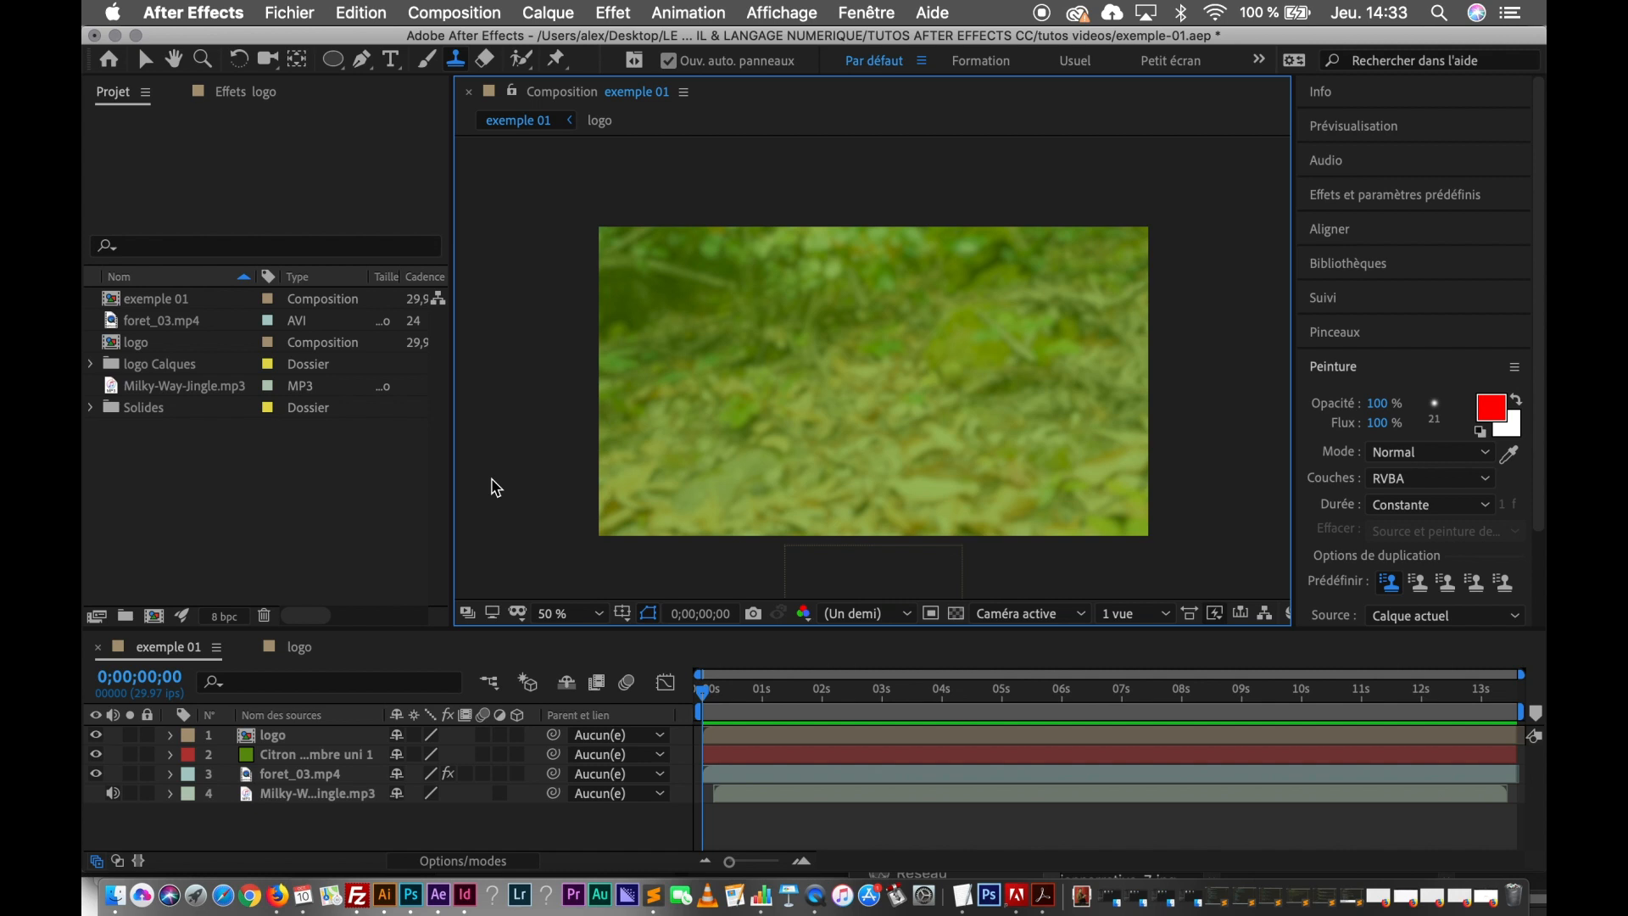
key("space")
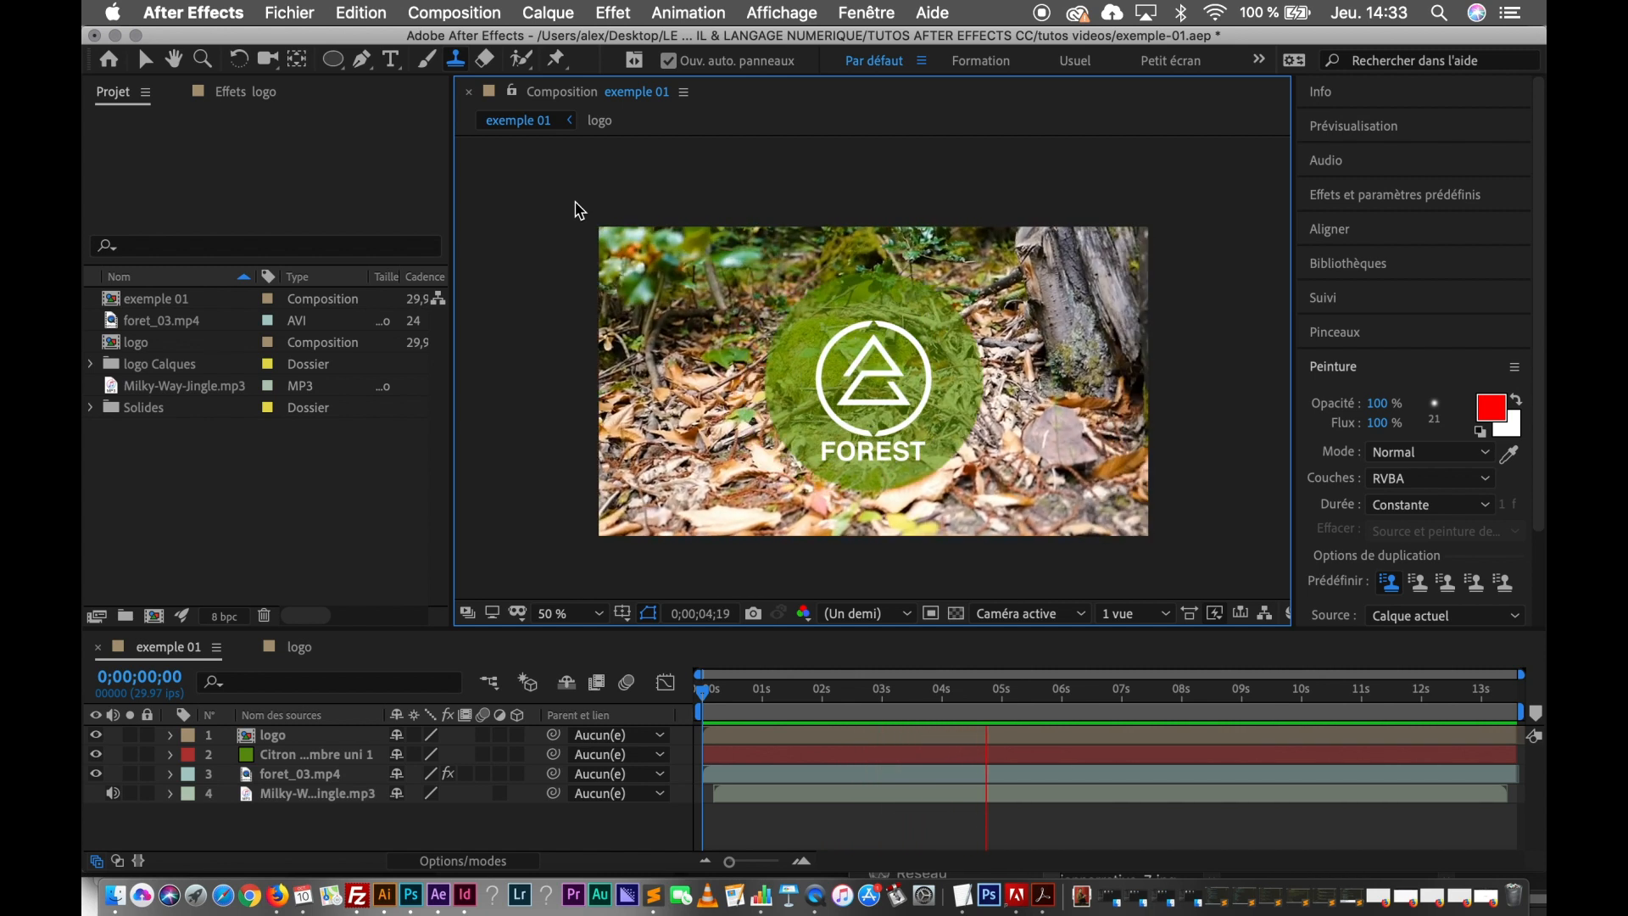
key("space")
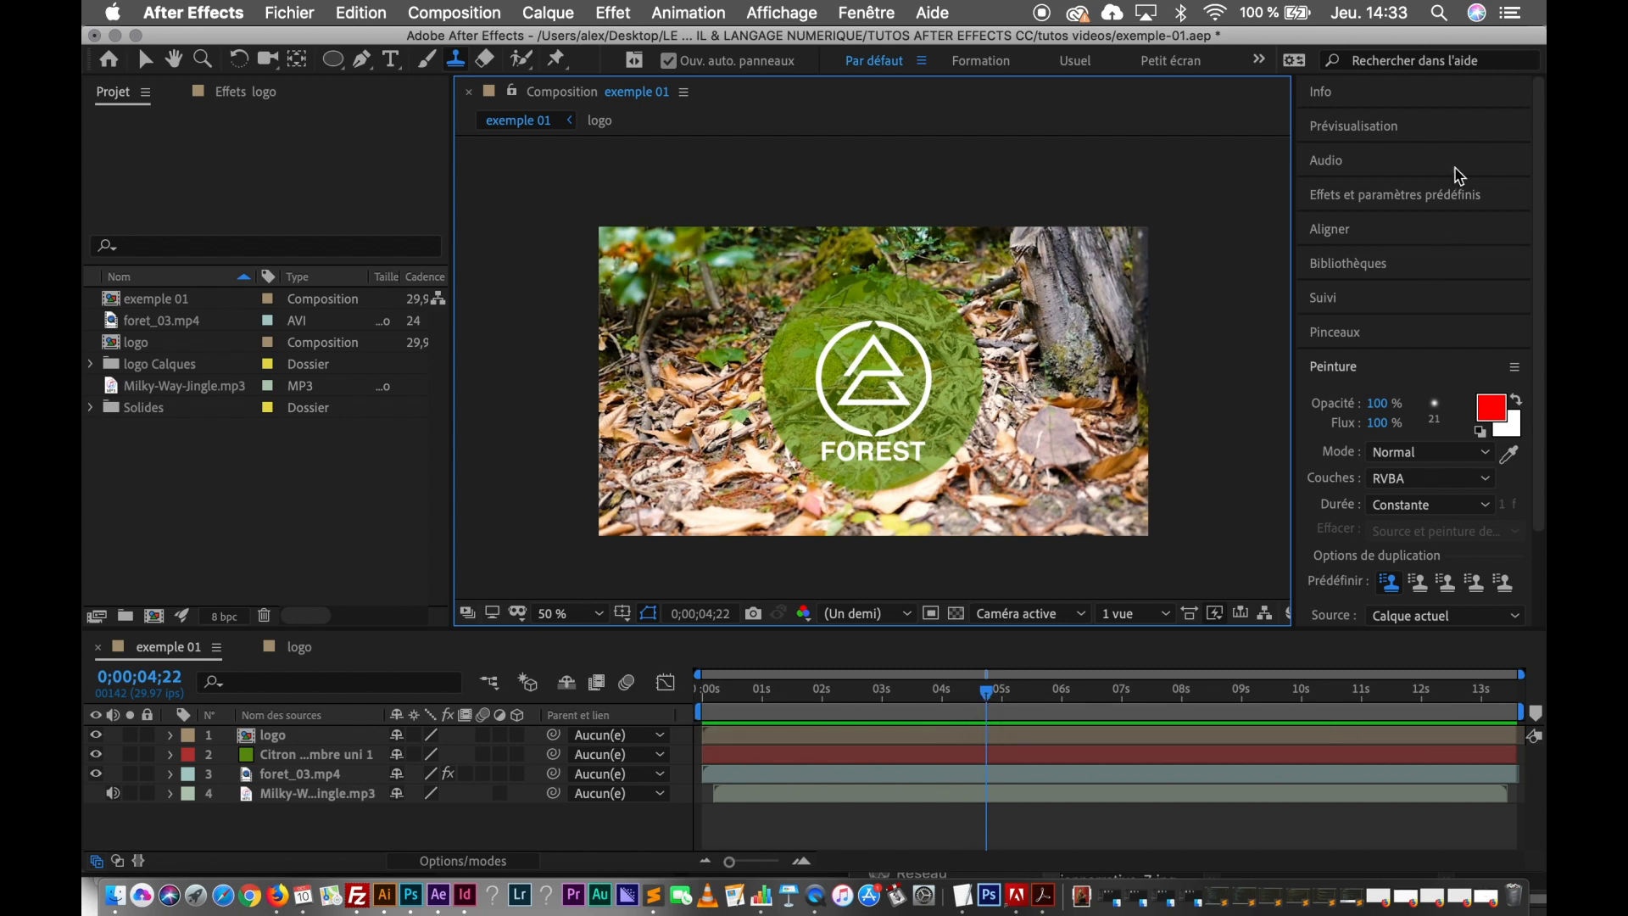
left_click(1419, 127)
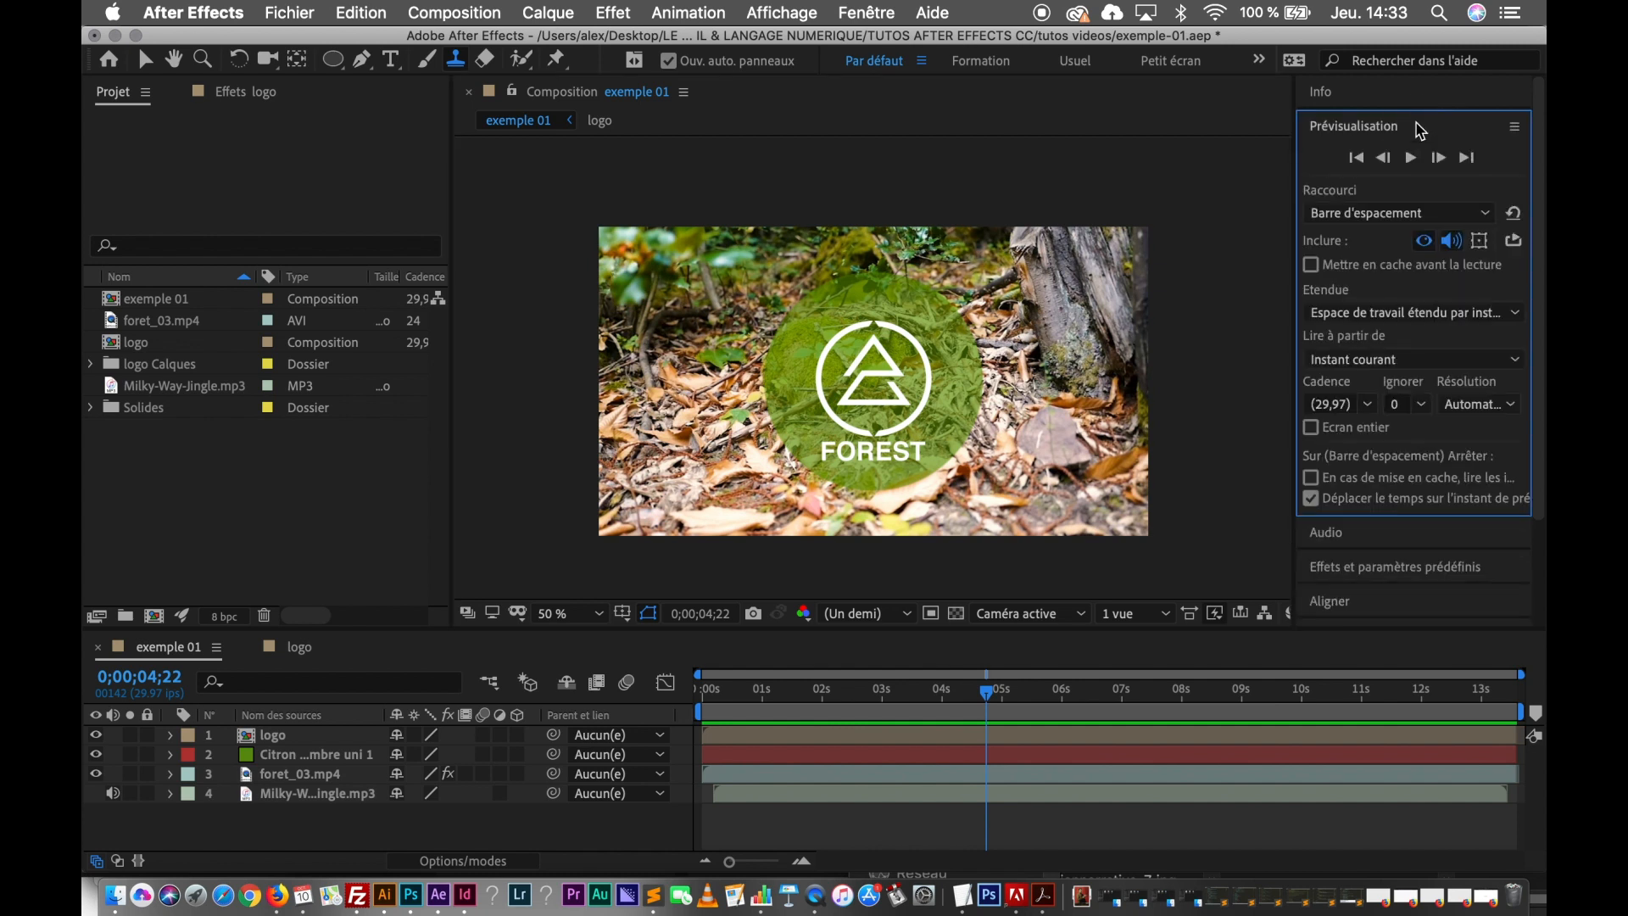
left_click(1357, 159)
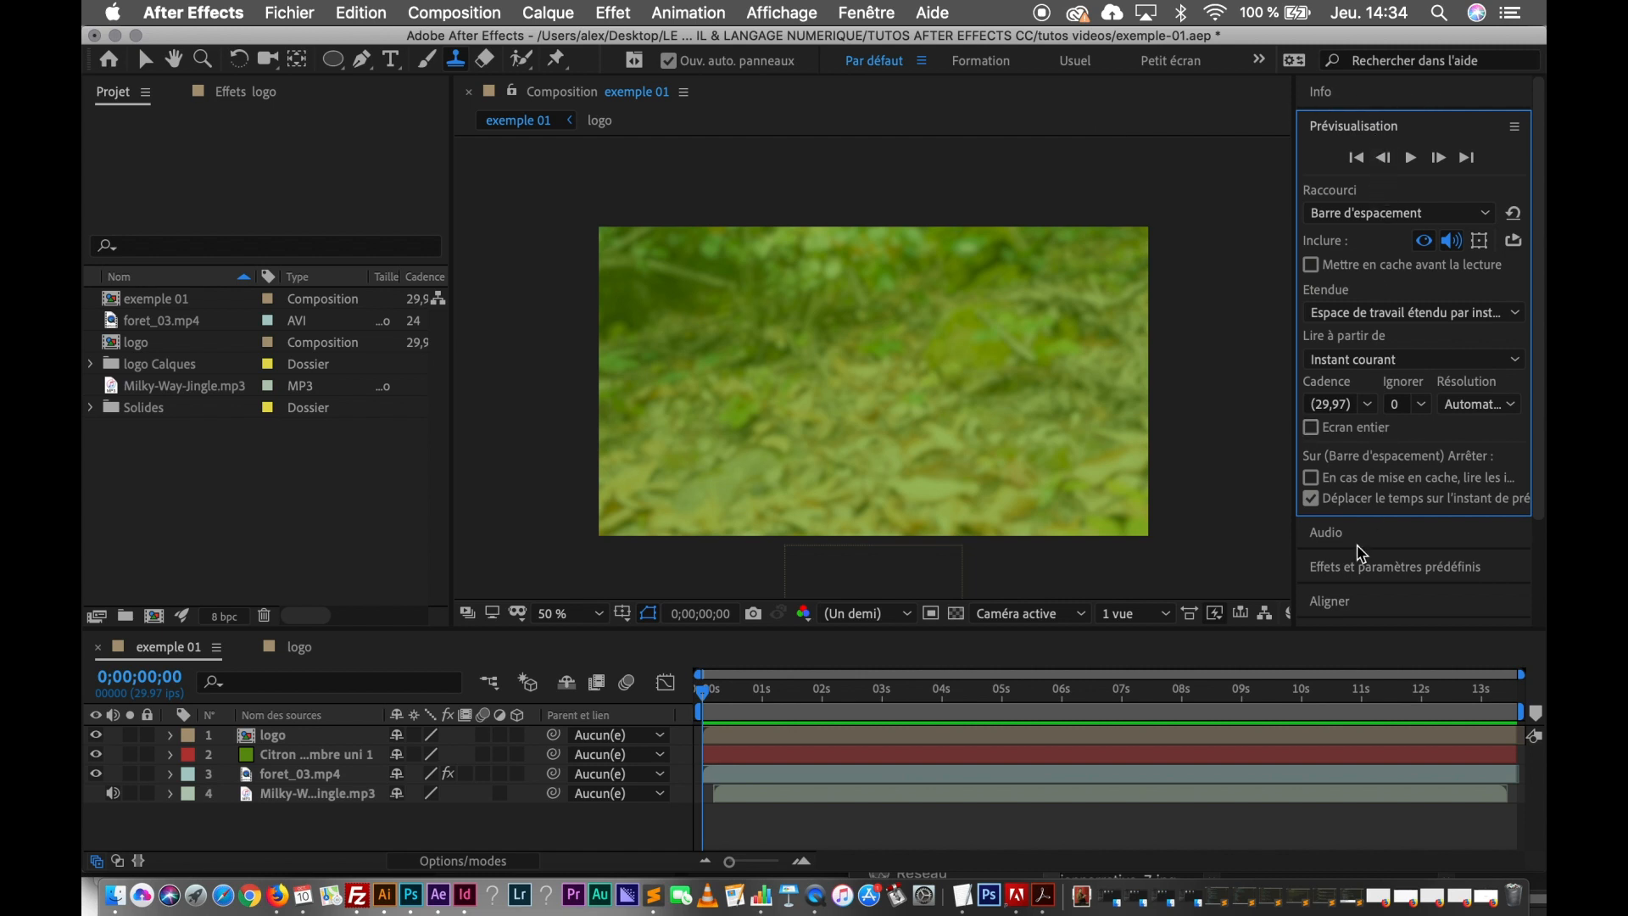
Examine the Info, Audio, Effects and Presets, and Libraries panels, and the list of panels that can be displayed.
left_click(1392, 96)
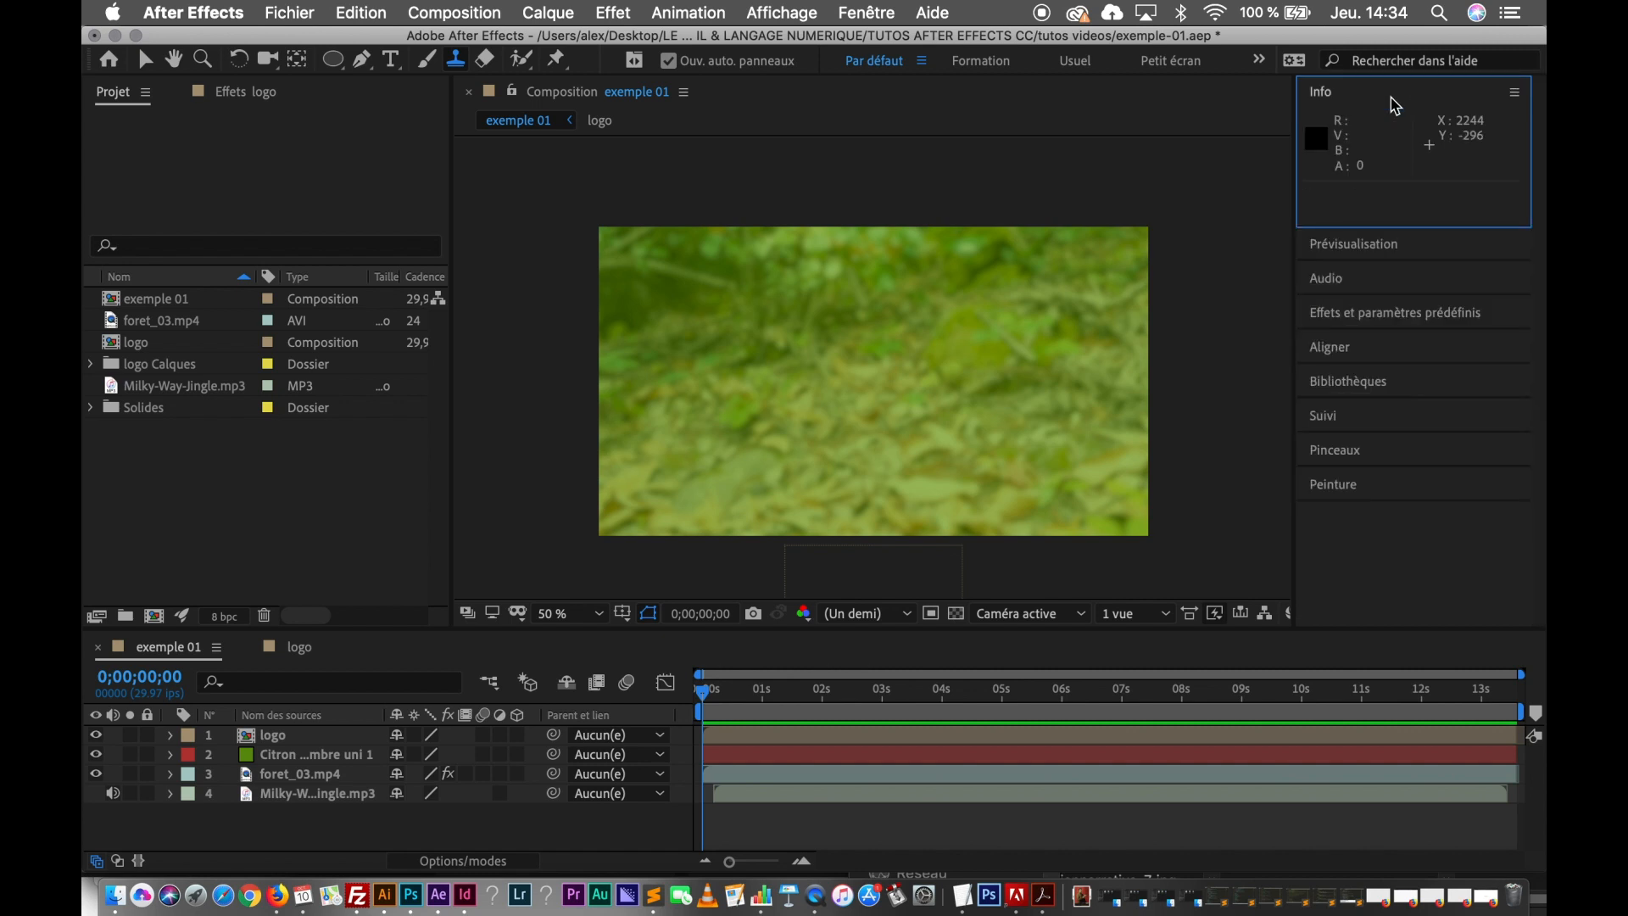
left_click(1385, 282)
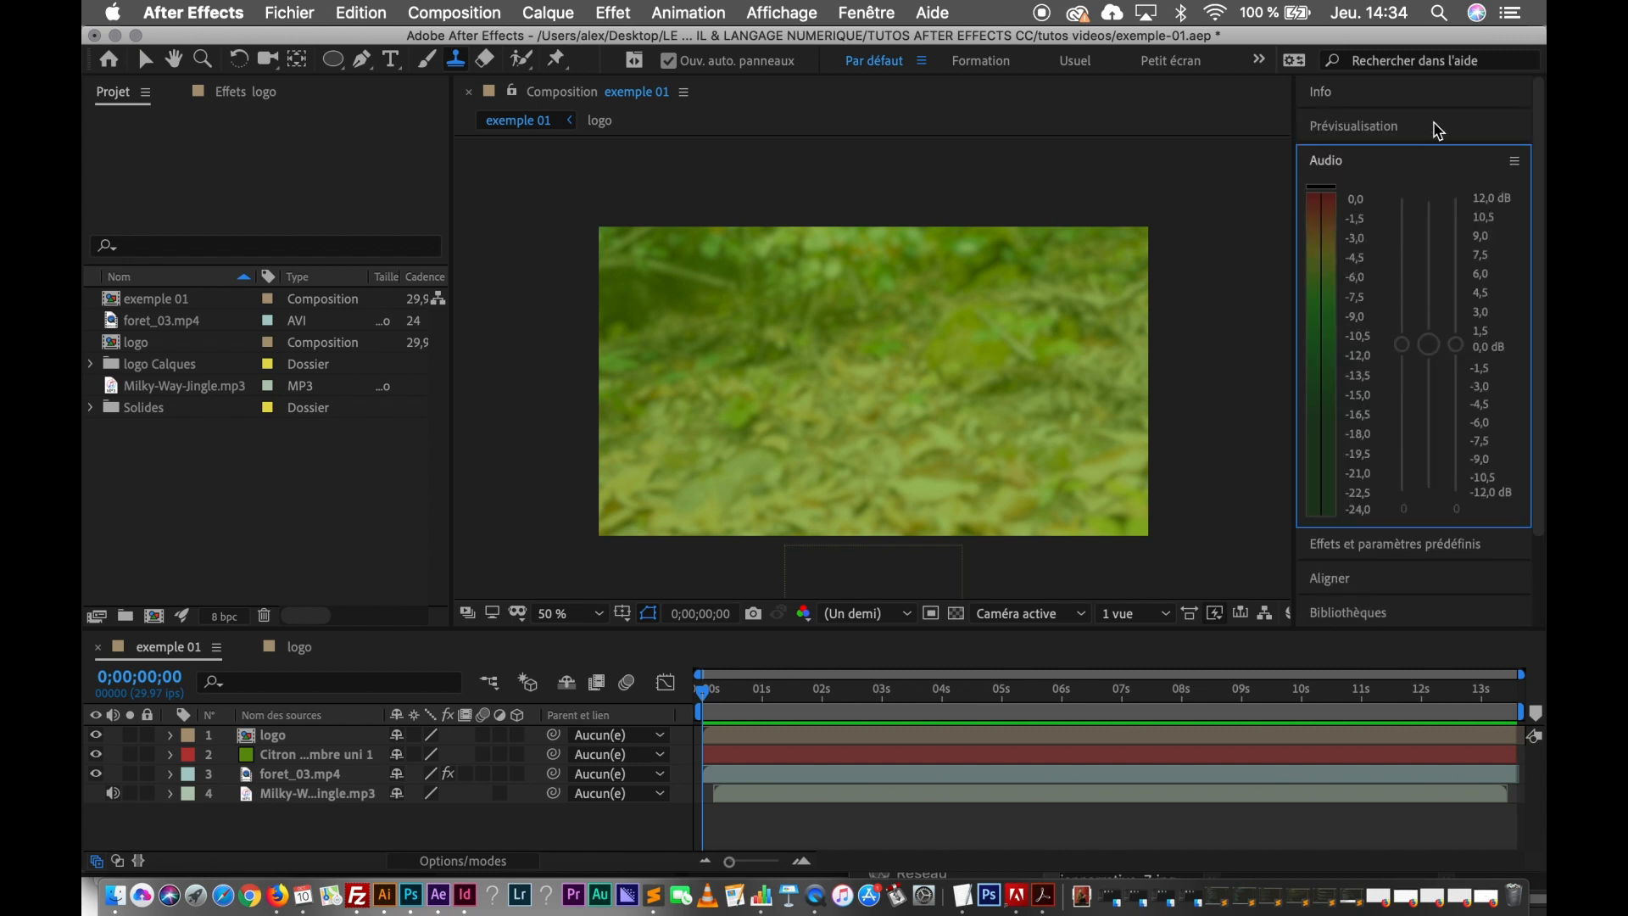
left_click(1382, 547)
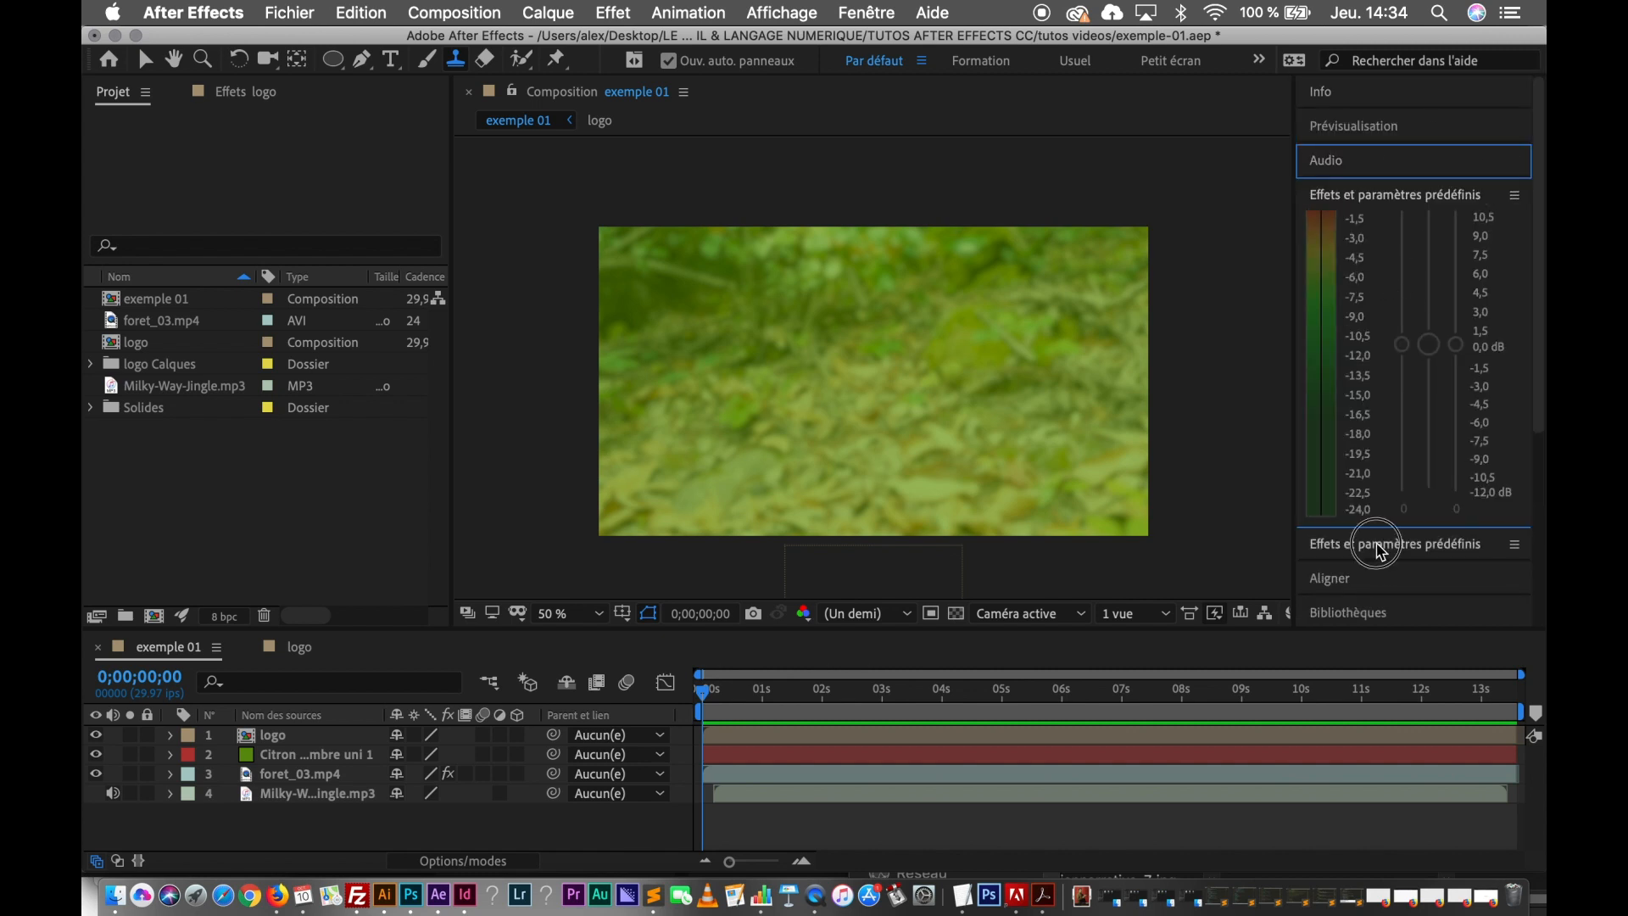
left_click(1400, 203)
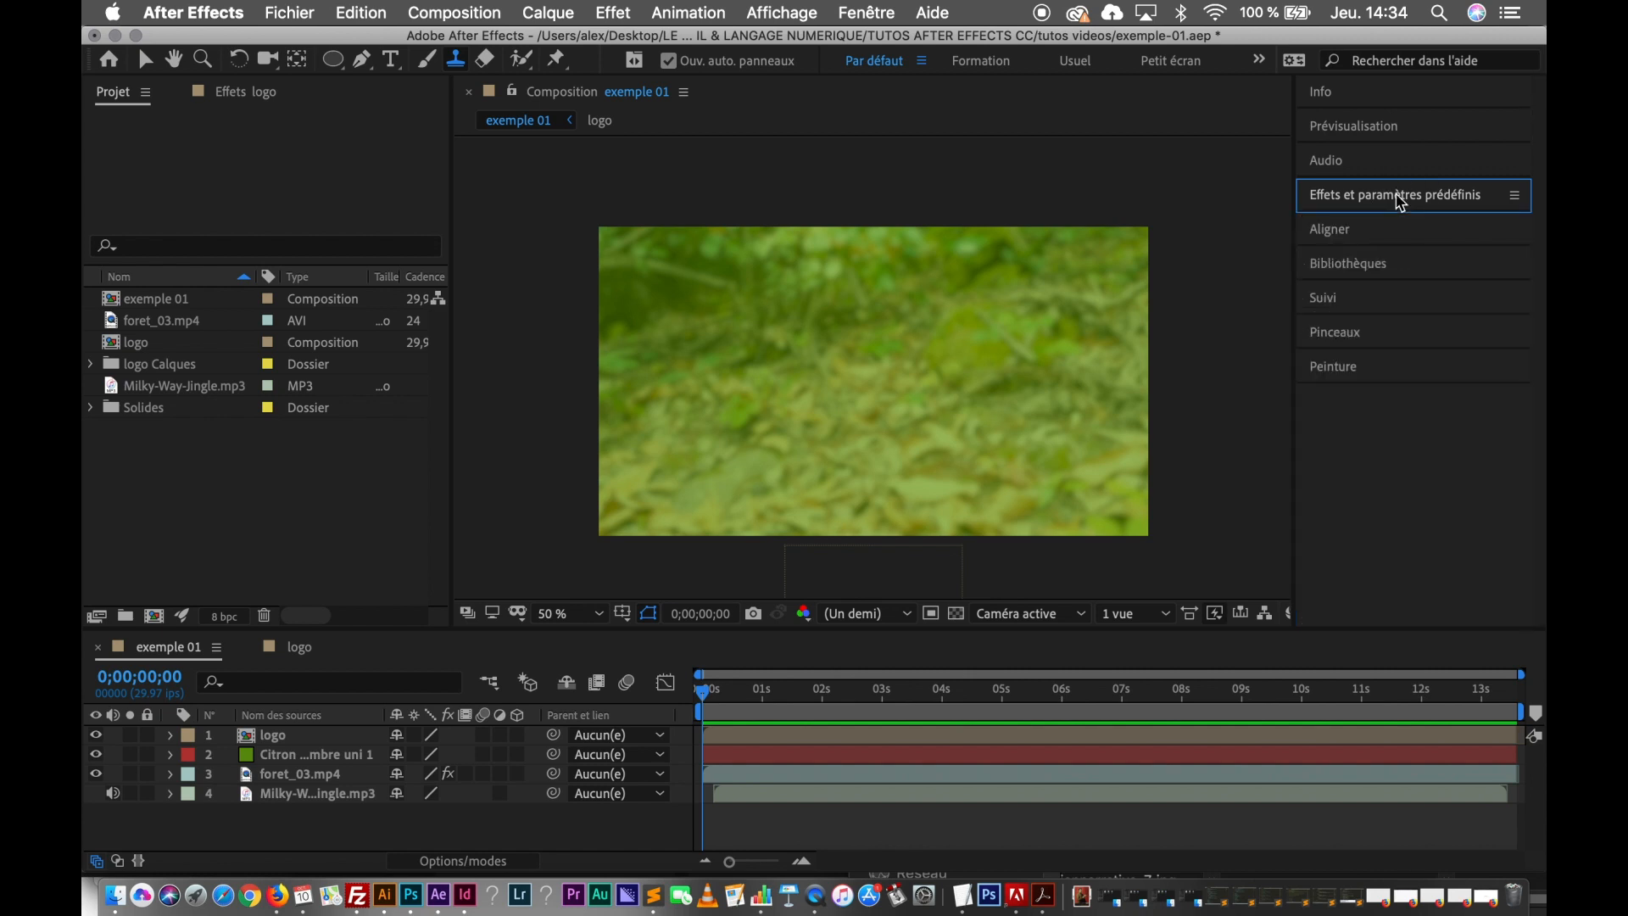
left_click(1430, 272)
mouse_move(1427, 264)
left_mouse_down()
mouse_move(1417, 208)
mouse_move(1413, 268)
left_mouse_up()
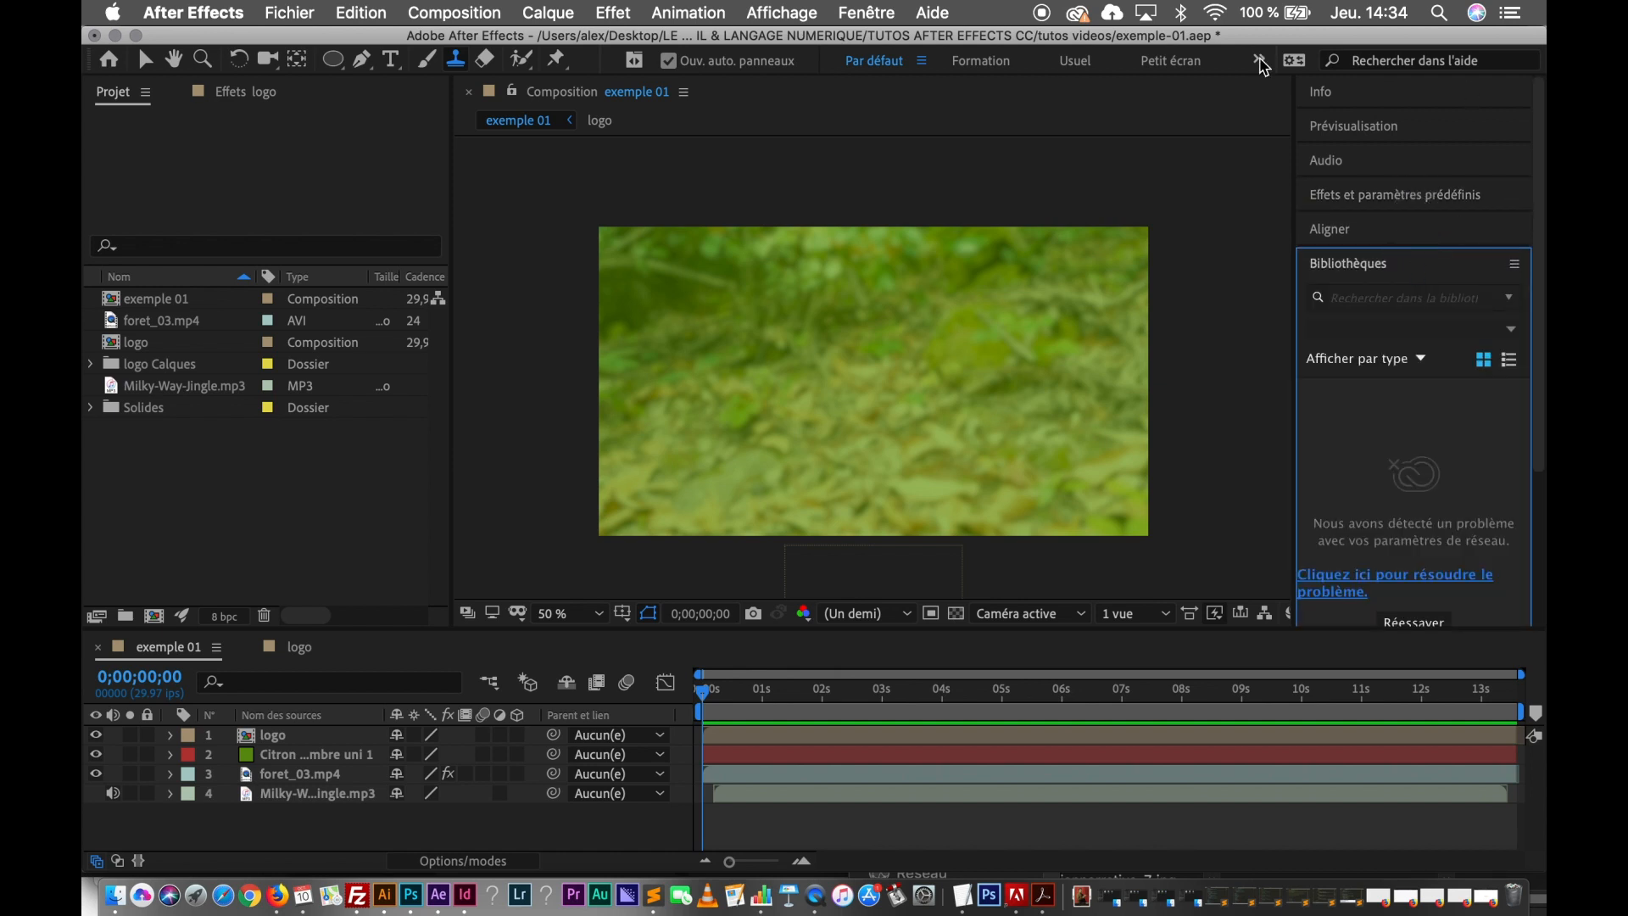
left_click(867, 12)
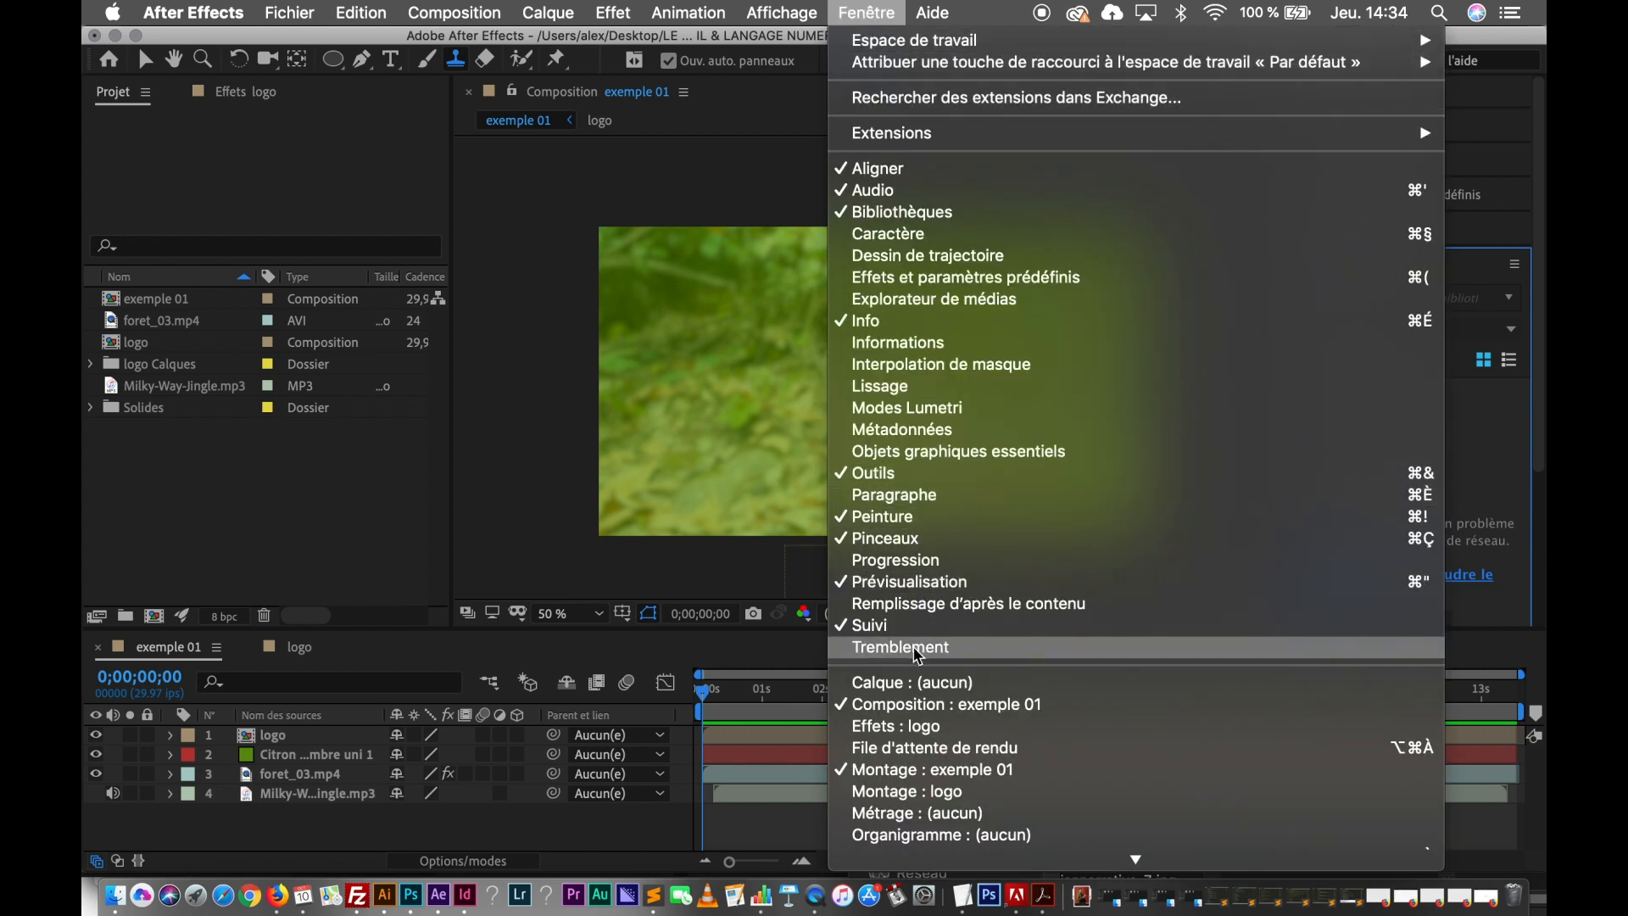
left_click(876, 15)
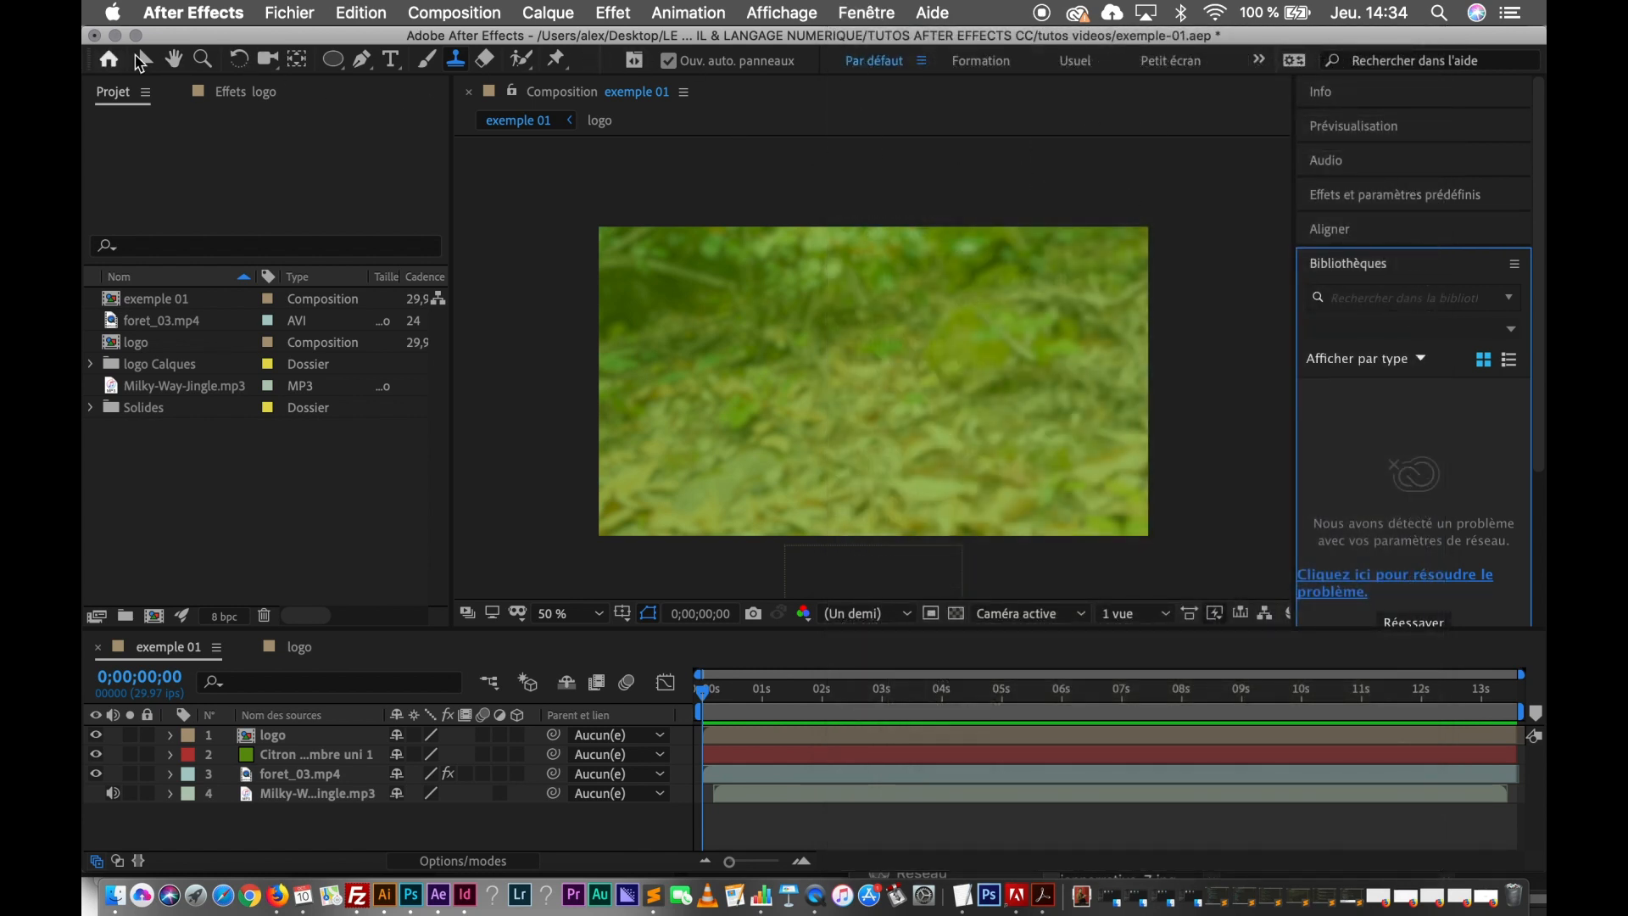
Activate the Text tool to examine its character settings, and switch back to the Selection tool.
left_click(390, 69)
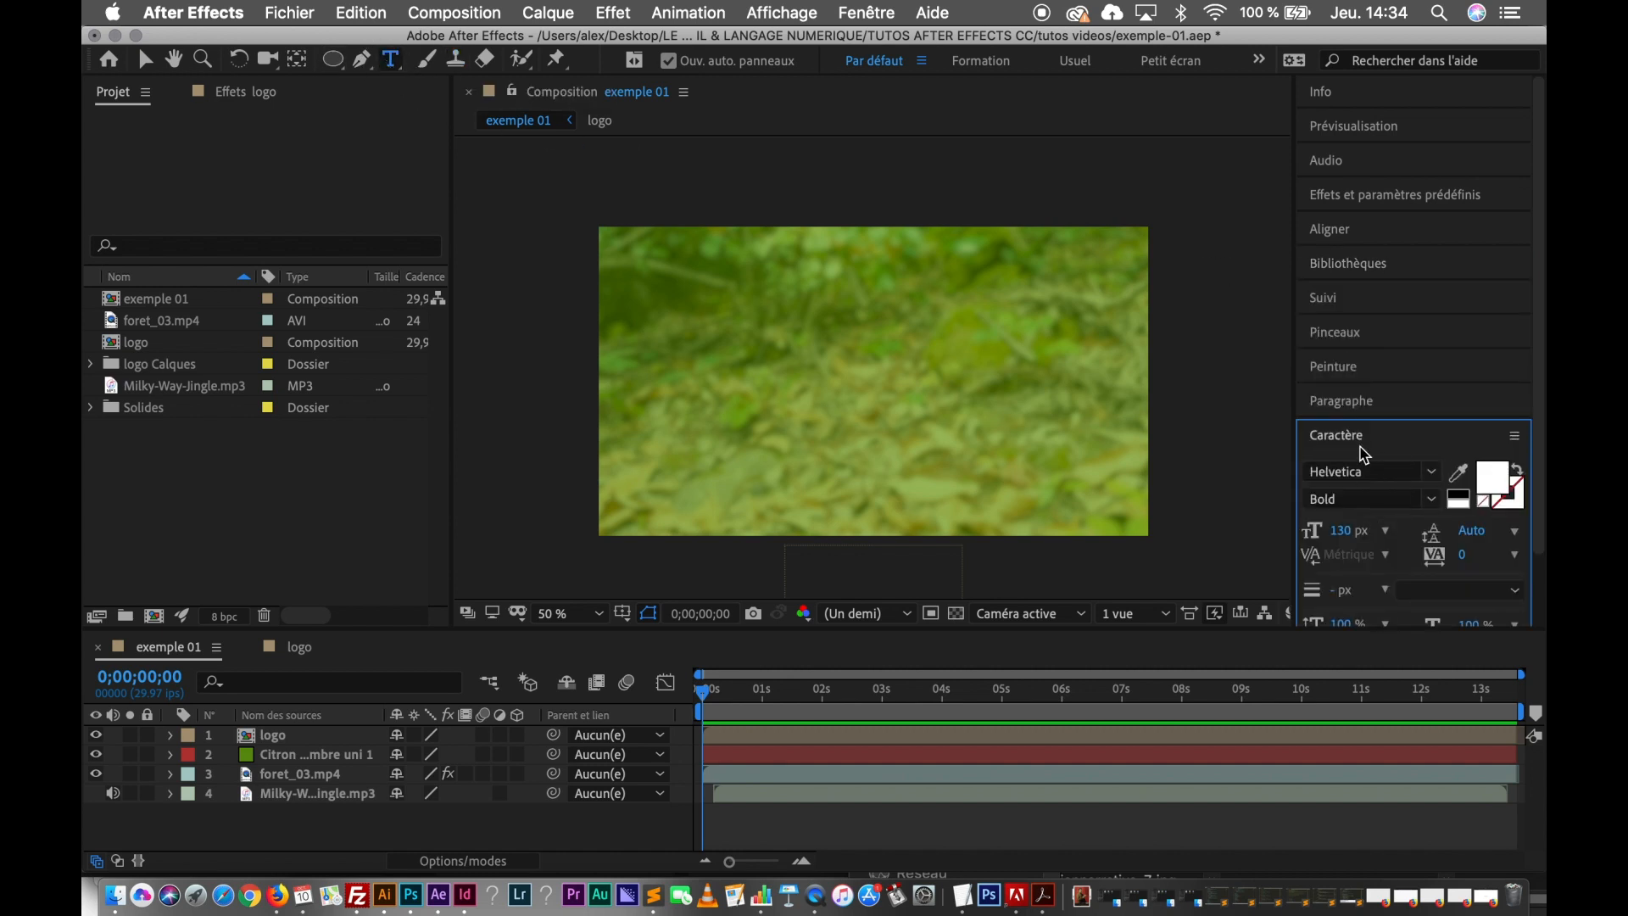
scroll(1397, 567, "down", 2)
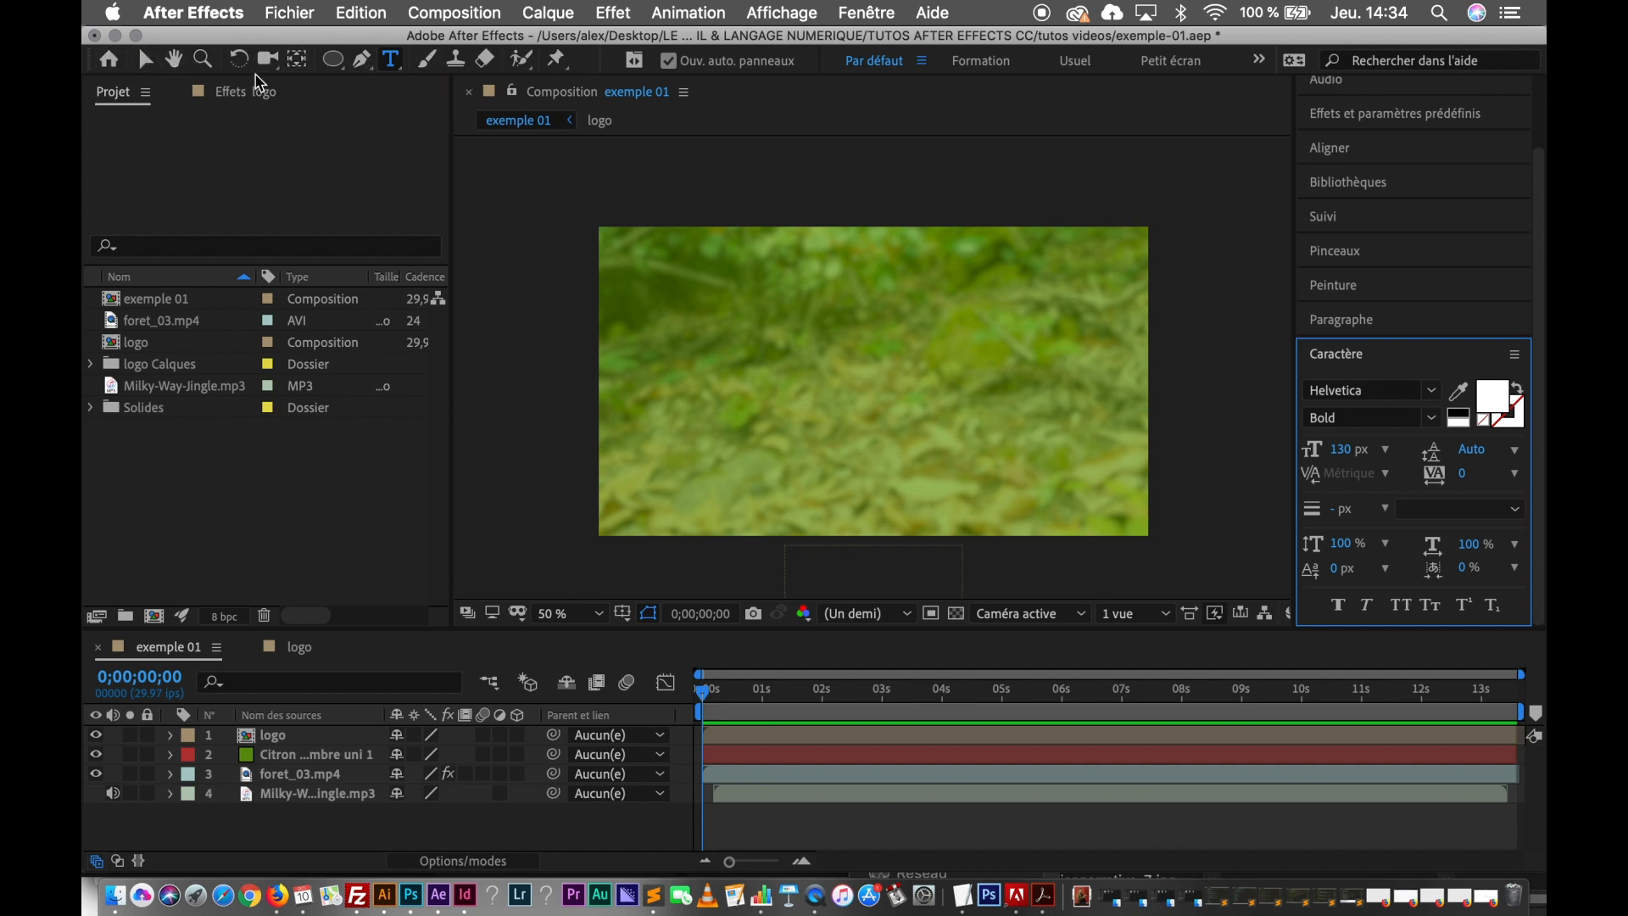
left_click(146, 61)
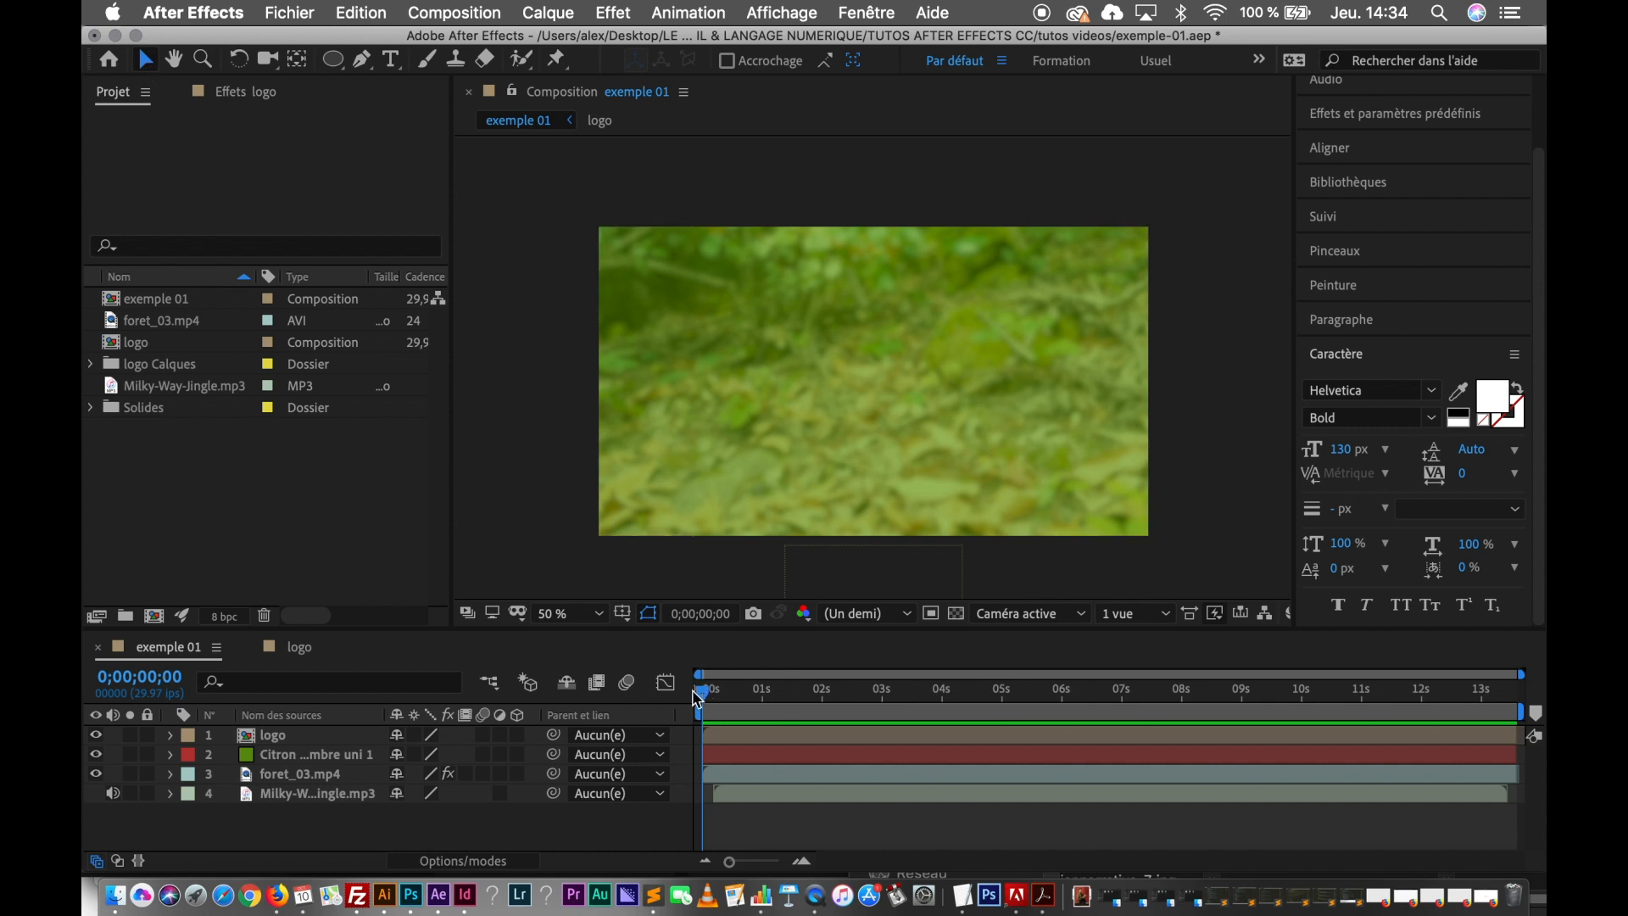
Try shifting the logo layer sideways in the frame at 0;00;00;25, and undo the move.
left_click(318, 737)
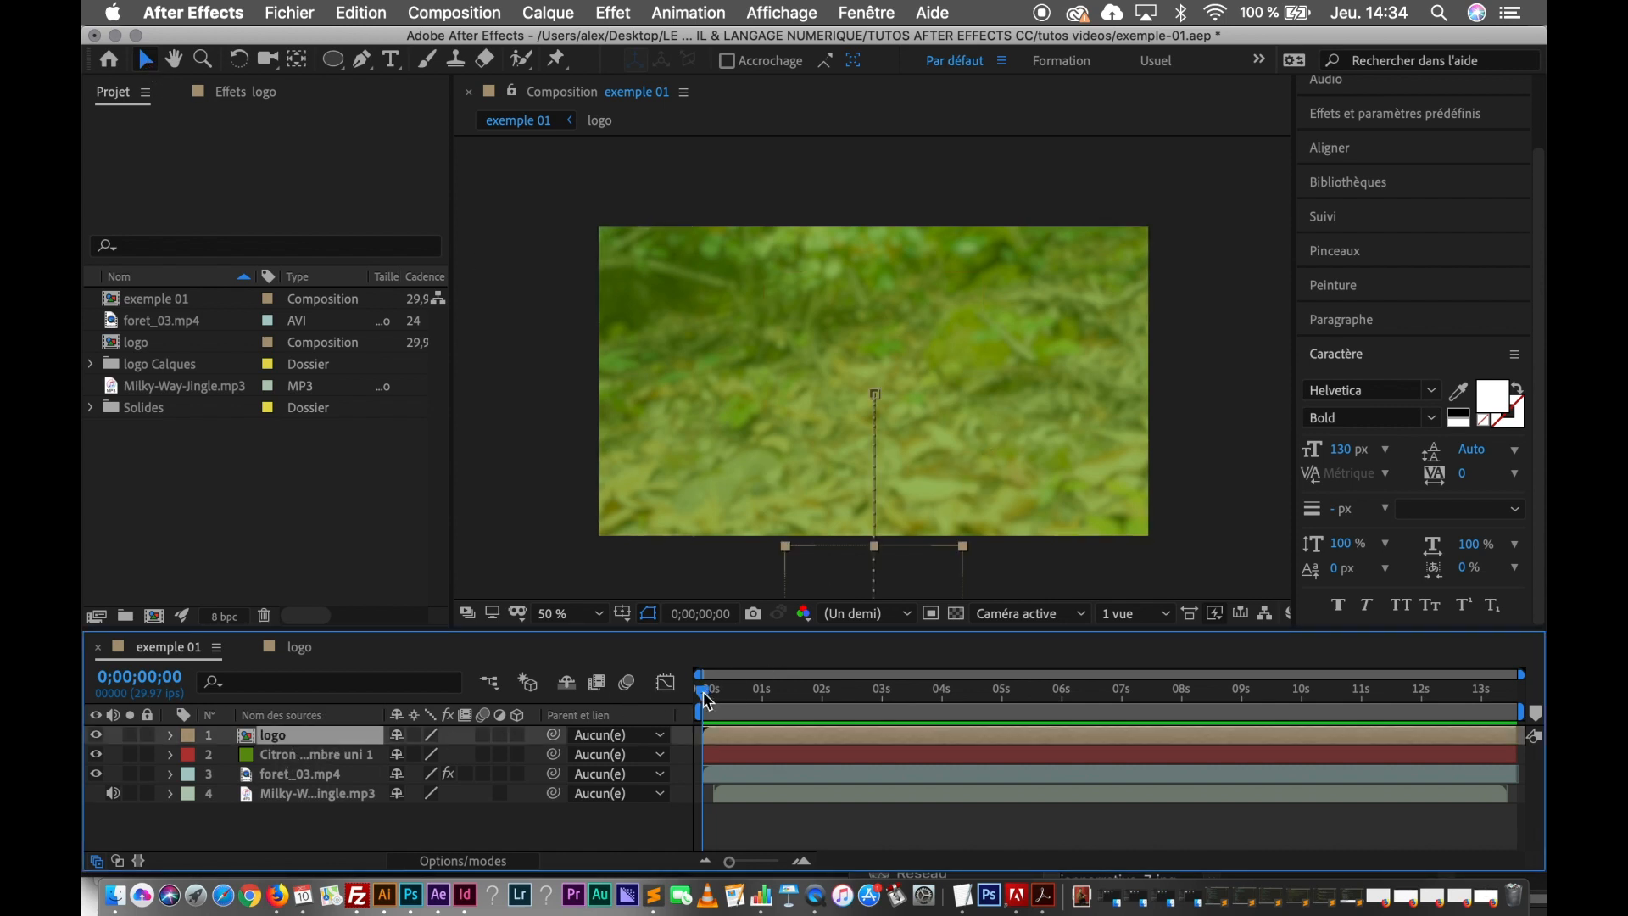
left_click_drag(702, 689, 757, 706)
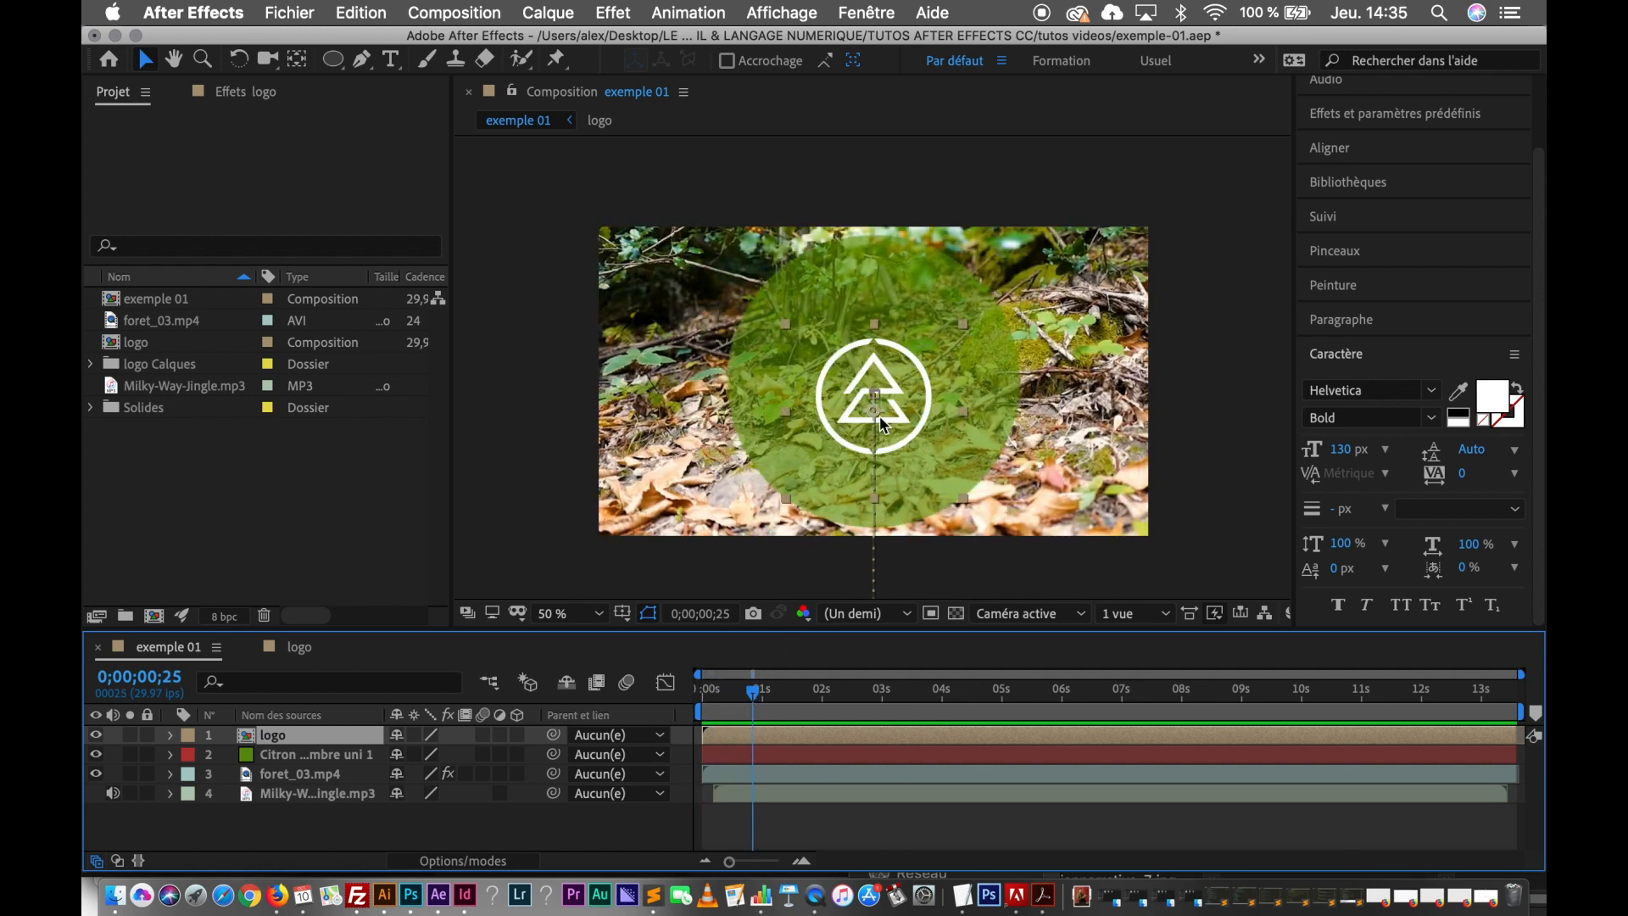
left_click_drag(882, 397, 919, 390)
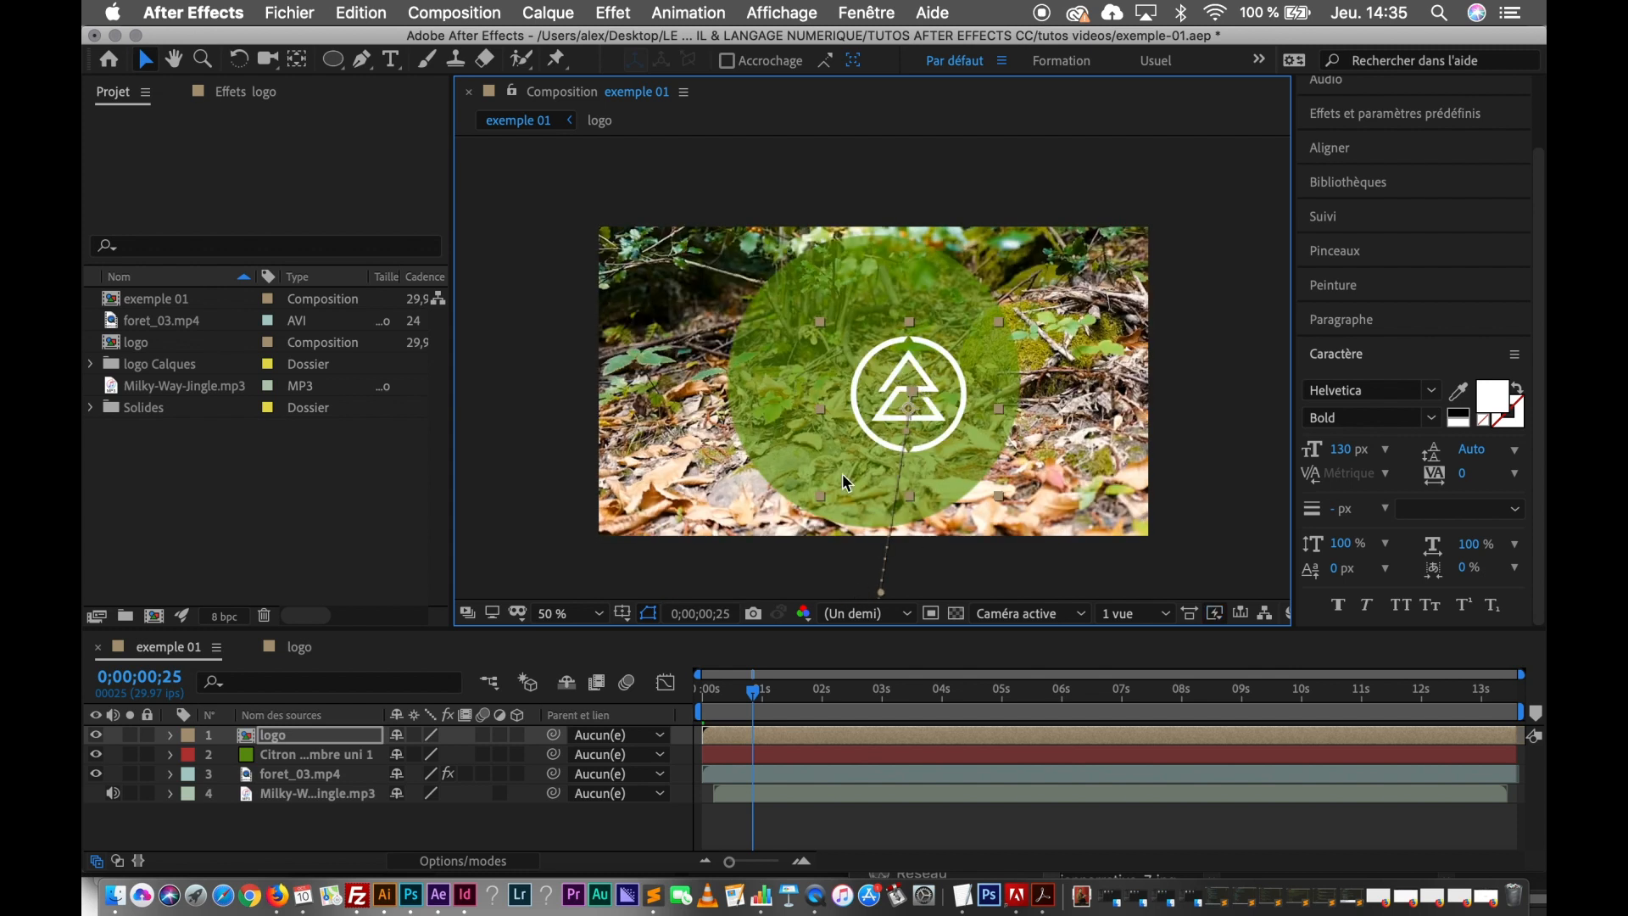
key("super+z")
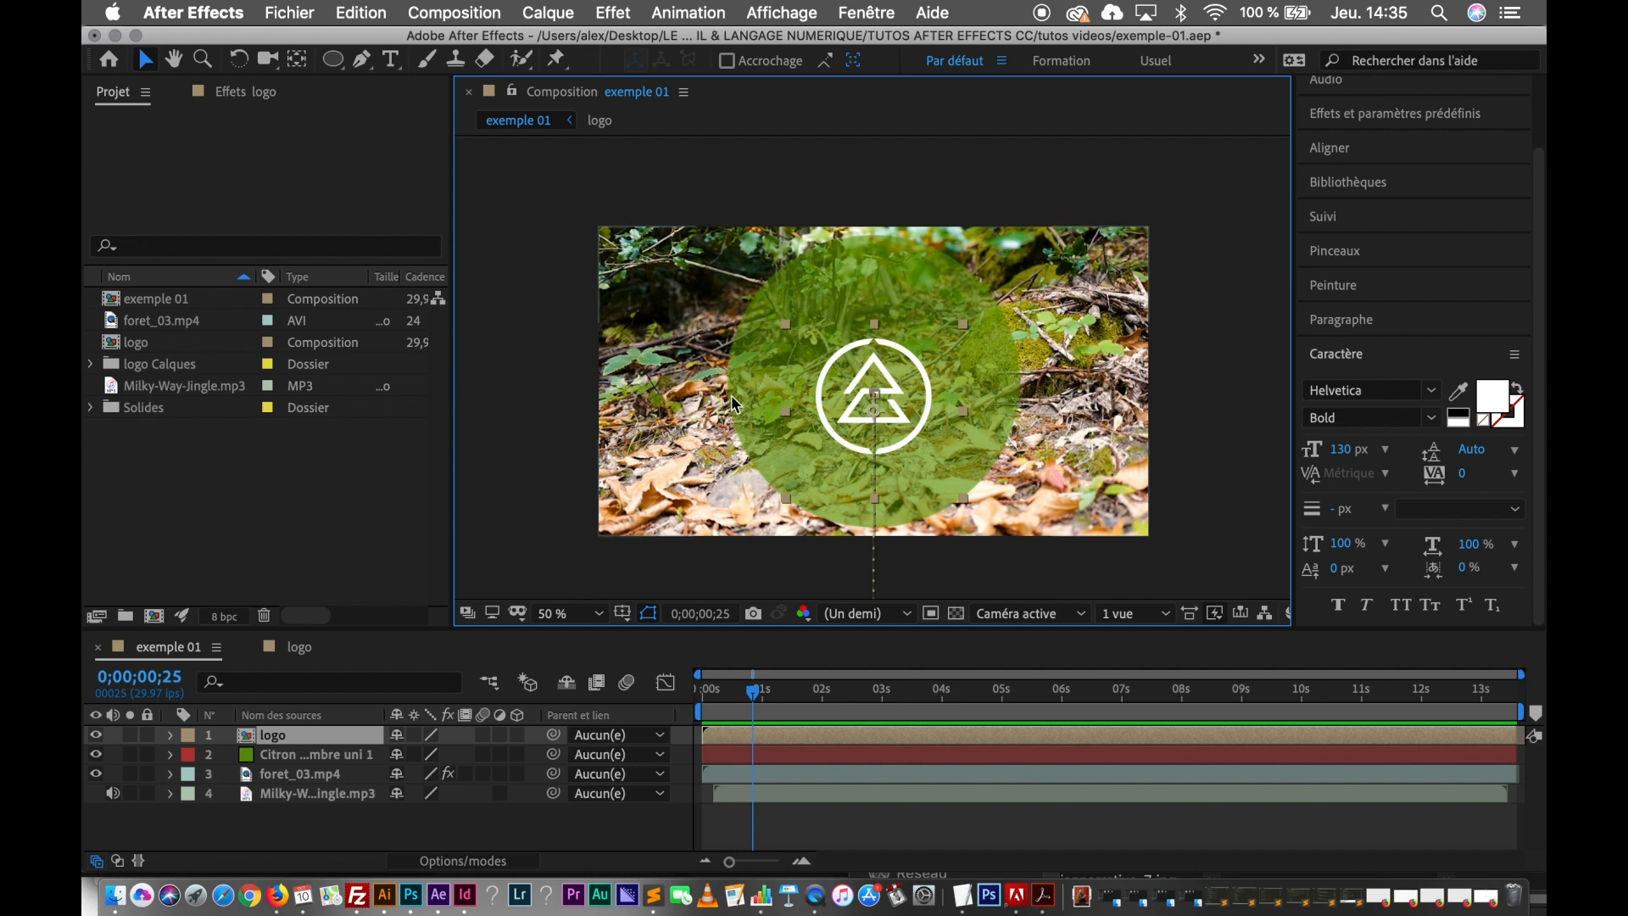
Shift the composition view within its viewer using the Hand tool, and switch back to the Selection tool.
key("h")
left_click_drag(730, 395, 712, 363)
key("v")
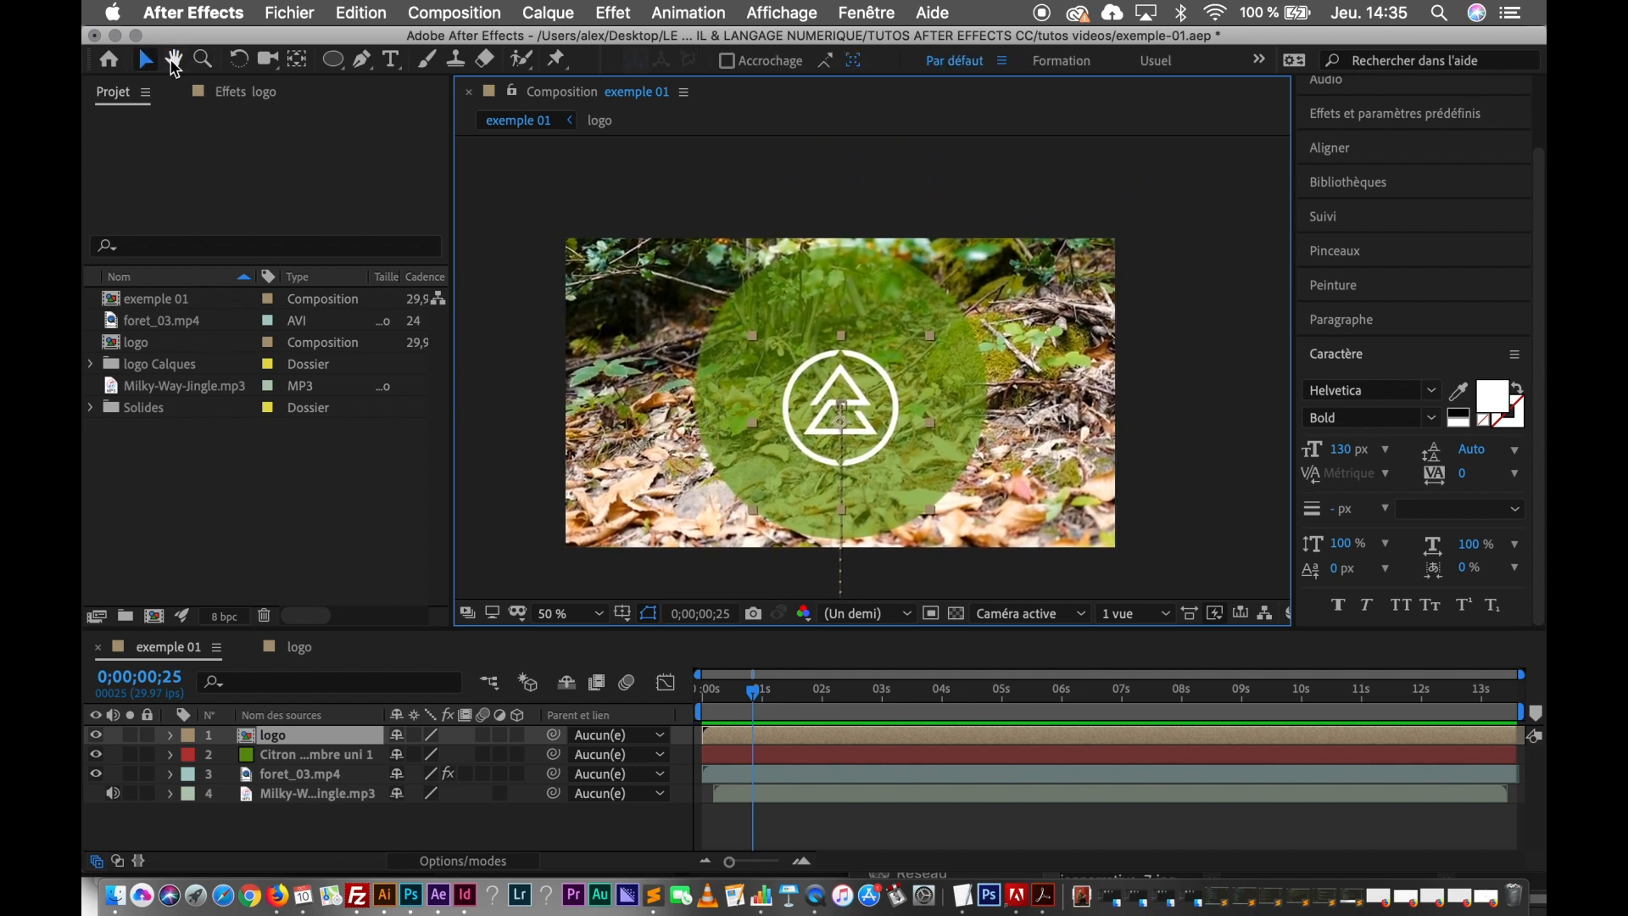
Try zooming in and out with the Zoom tool, and enlarge the composition view to 100 %, centred on the logo.
left_click(202, 59)
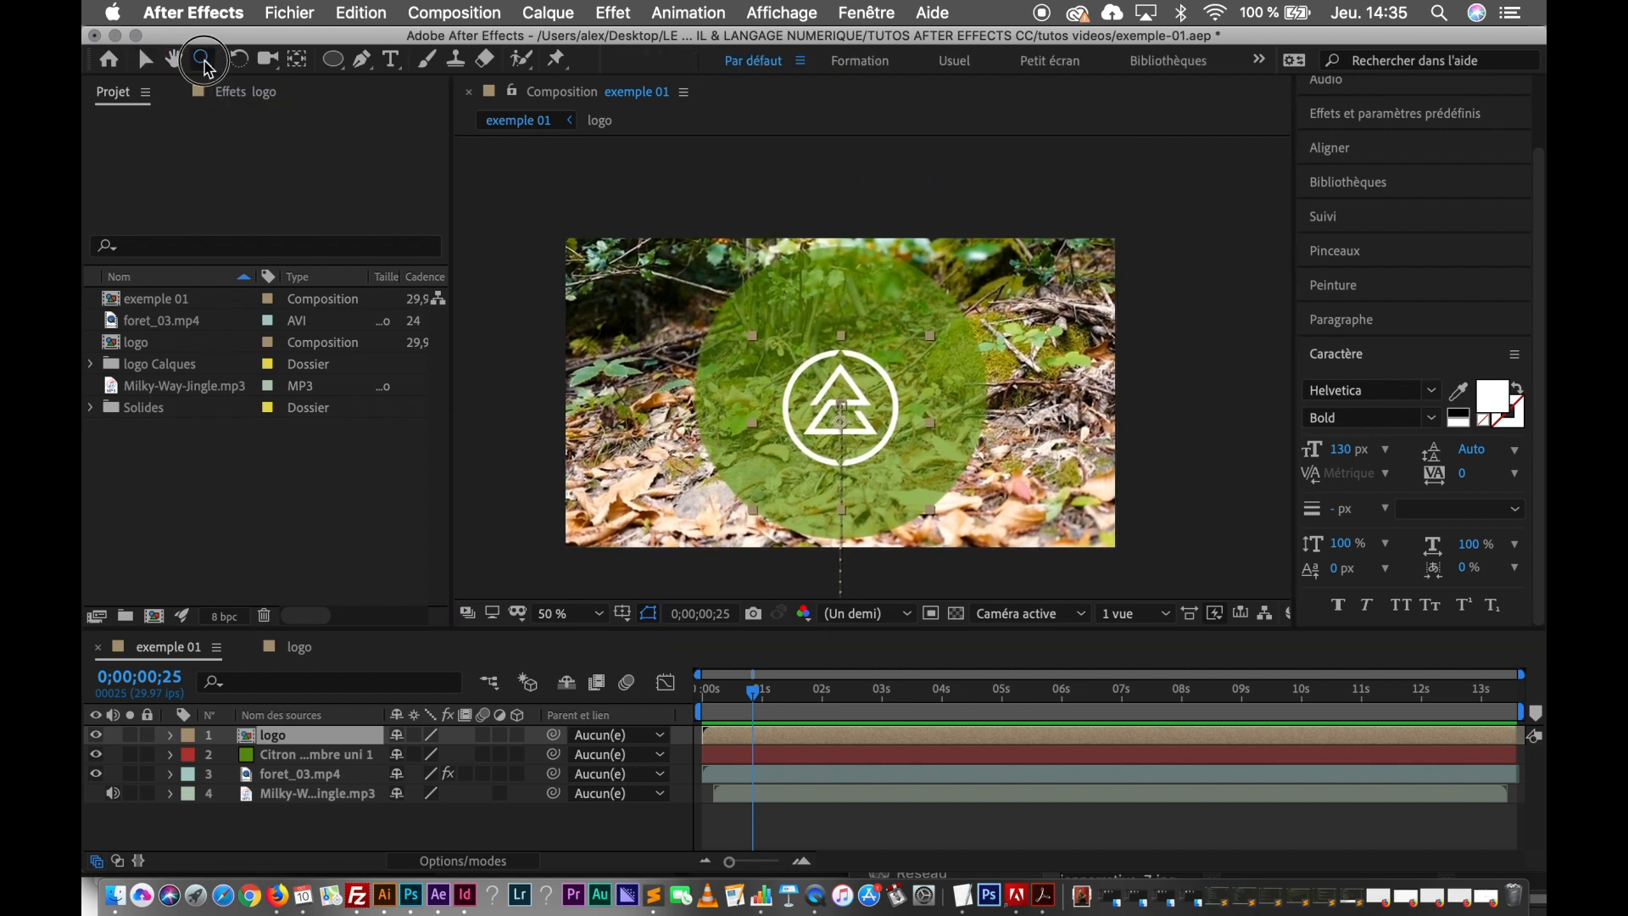
left_click(890, 346)
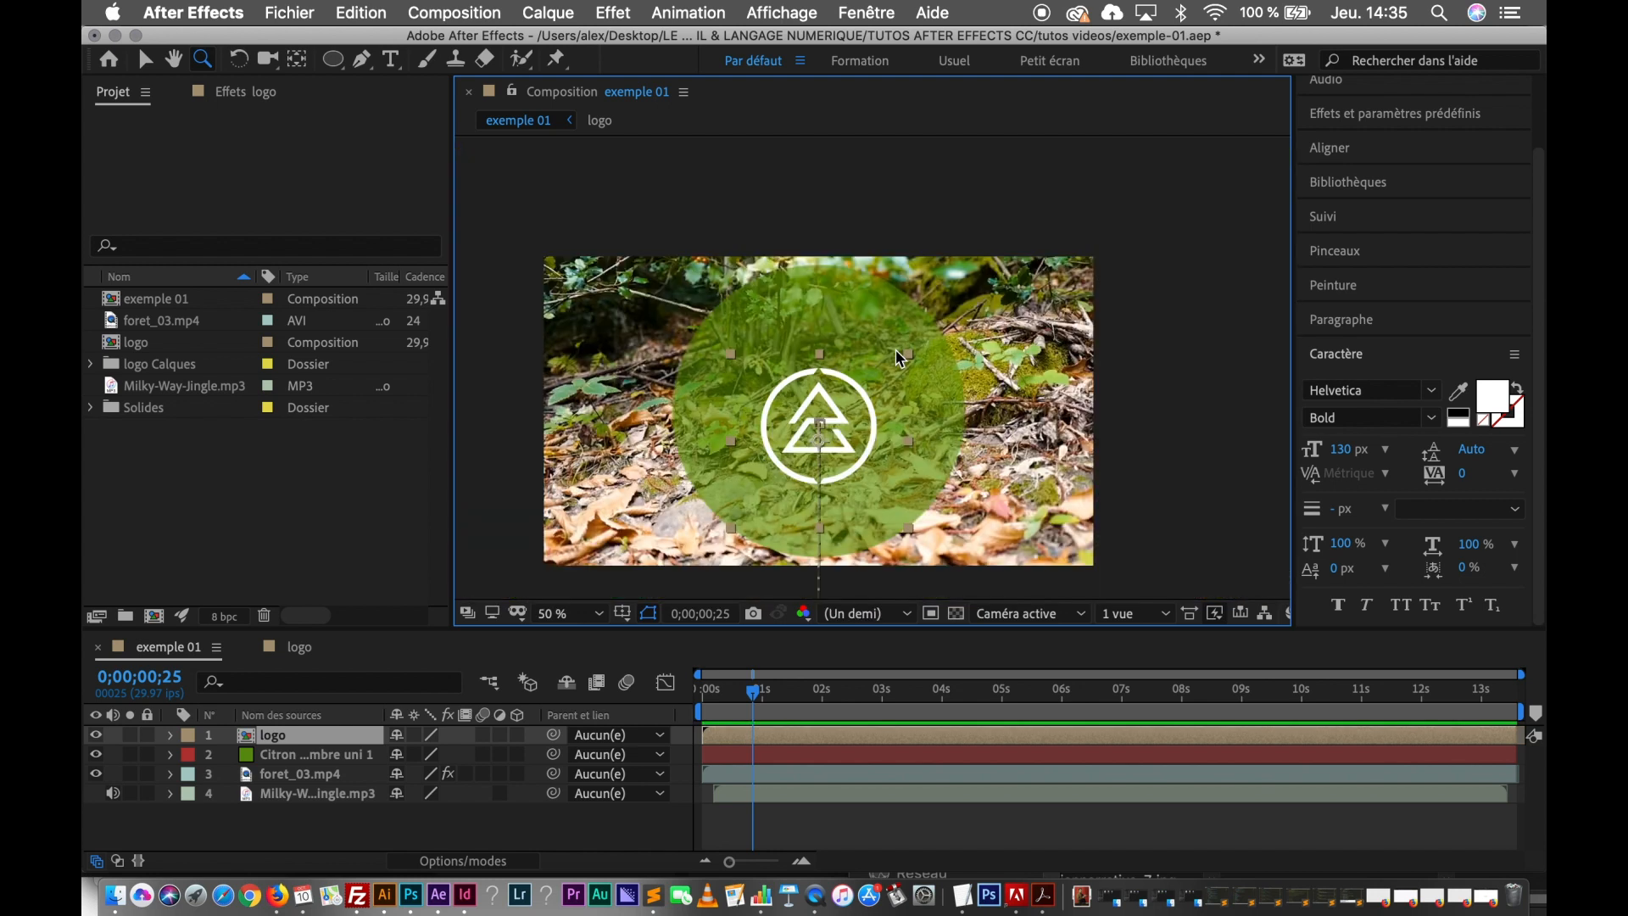
left_click(896, 349, "alt")
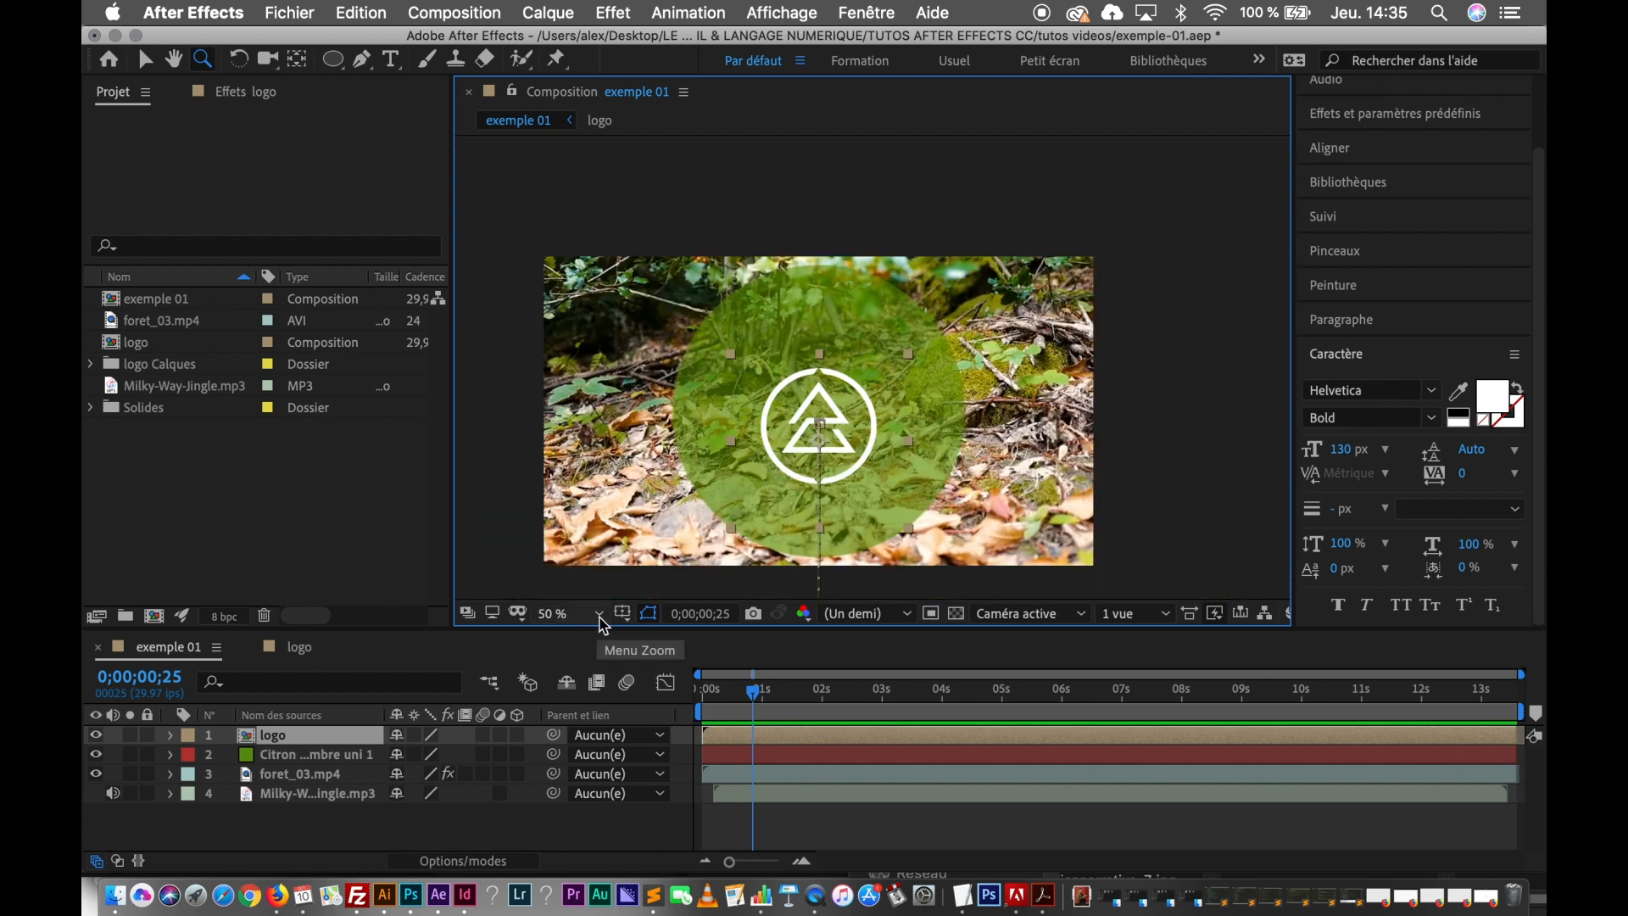
left_click(599, 616)
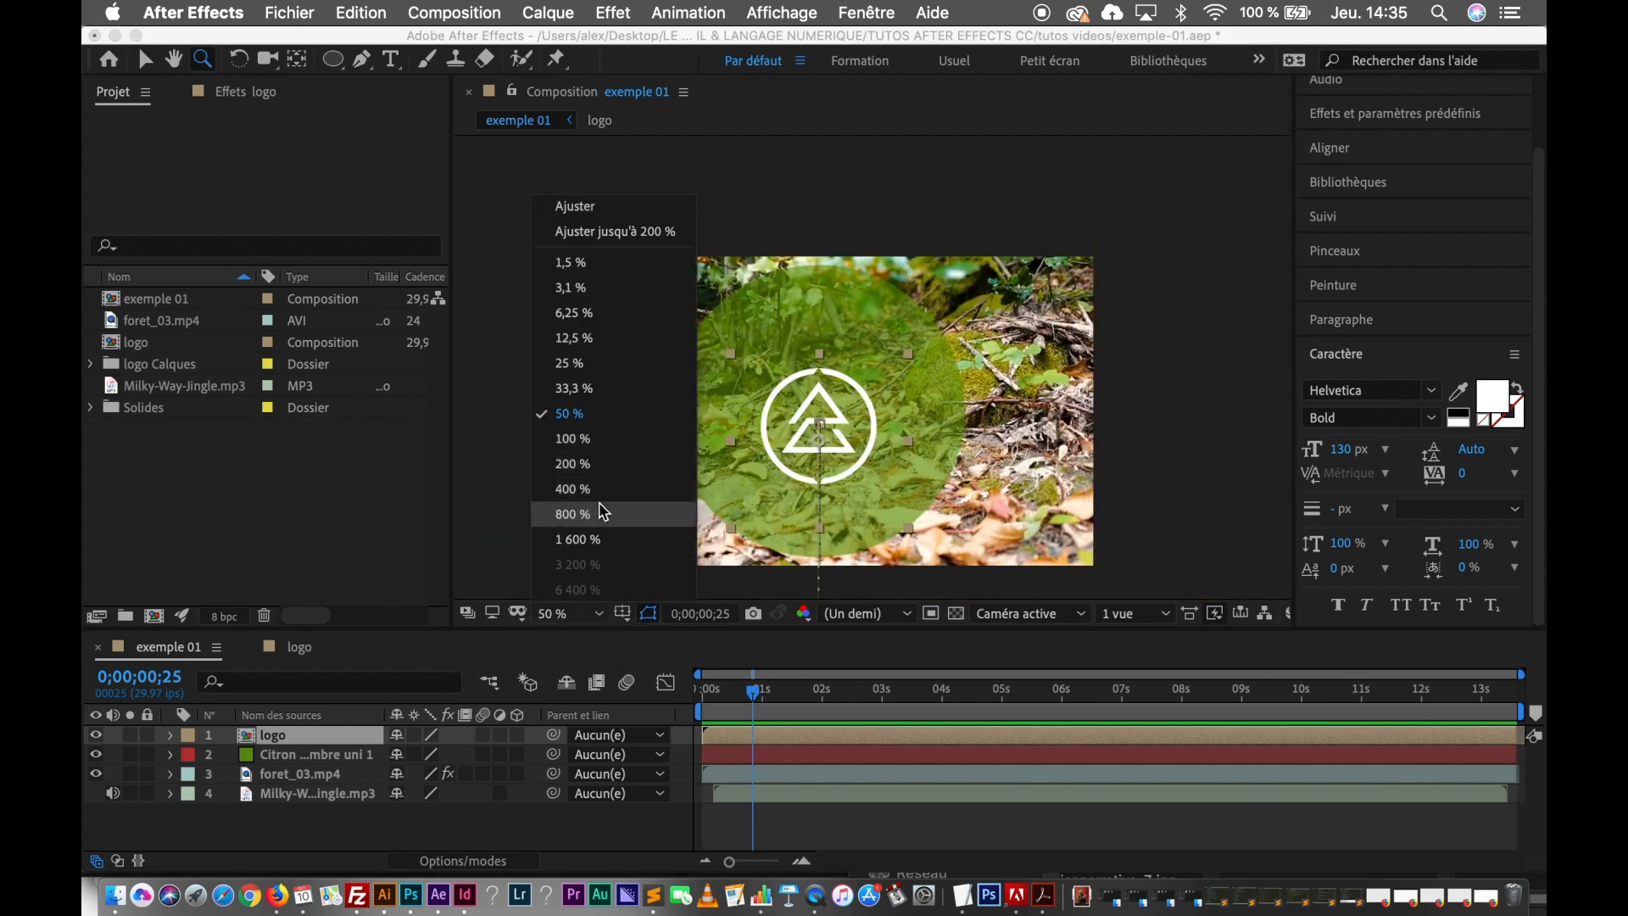
left_click(511, 491)
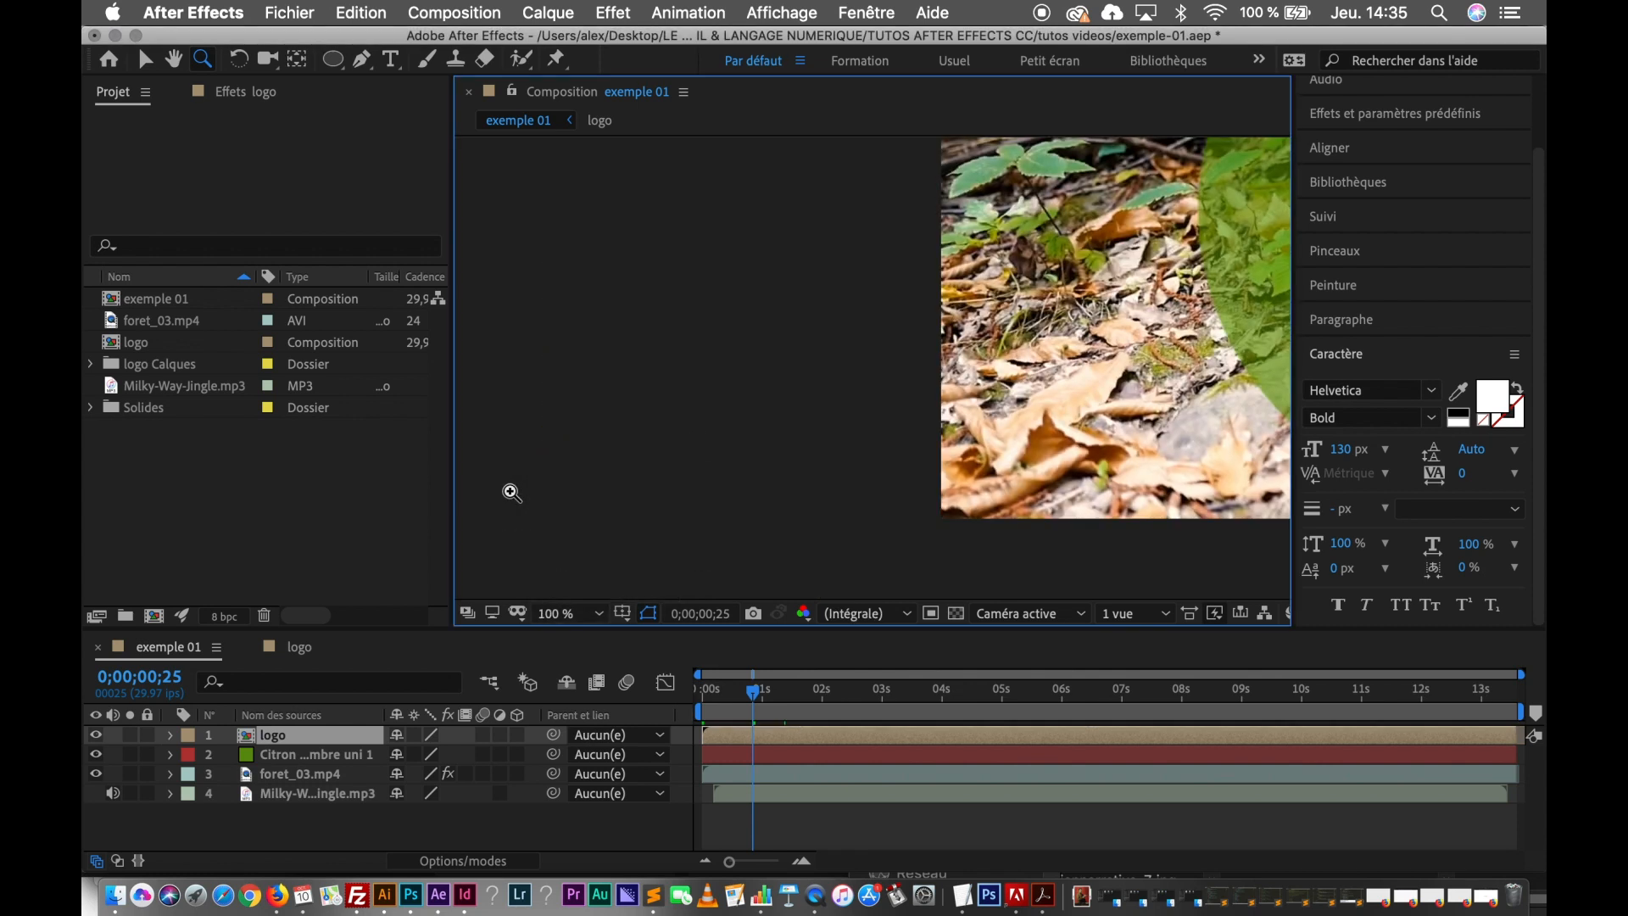
key("space")
left_click_drag(1154, 334, 561, 381)
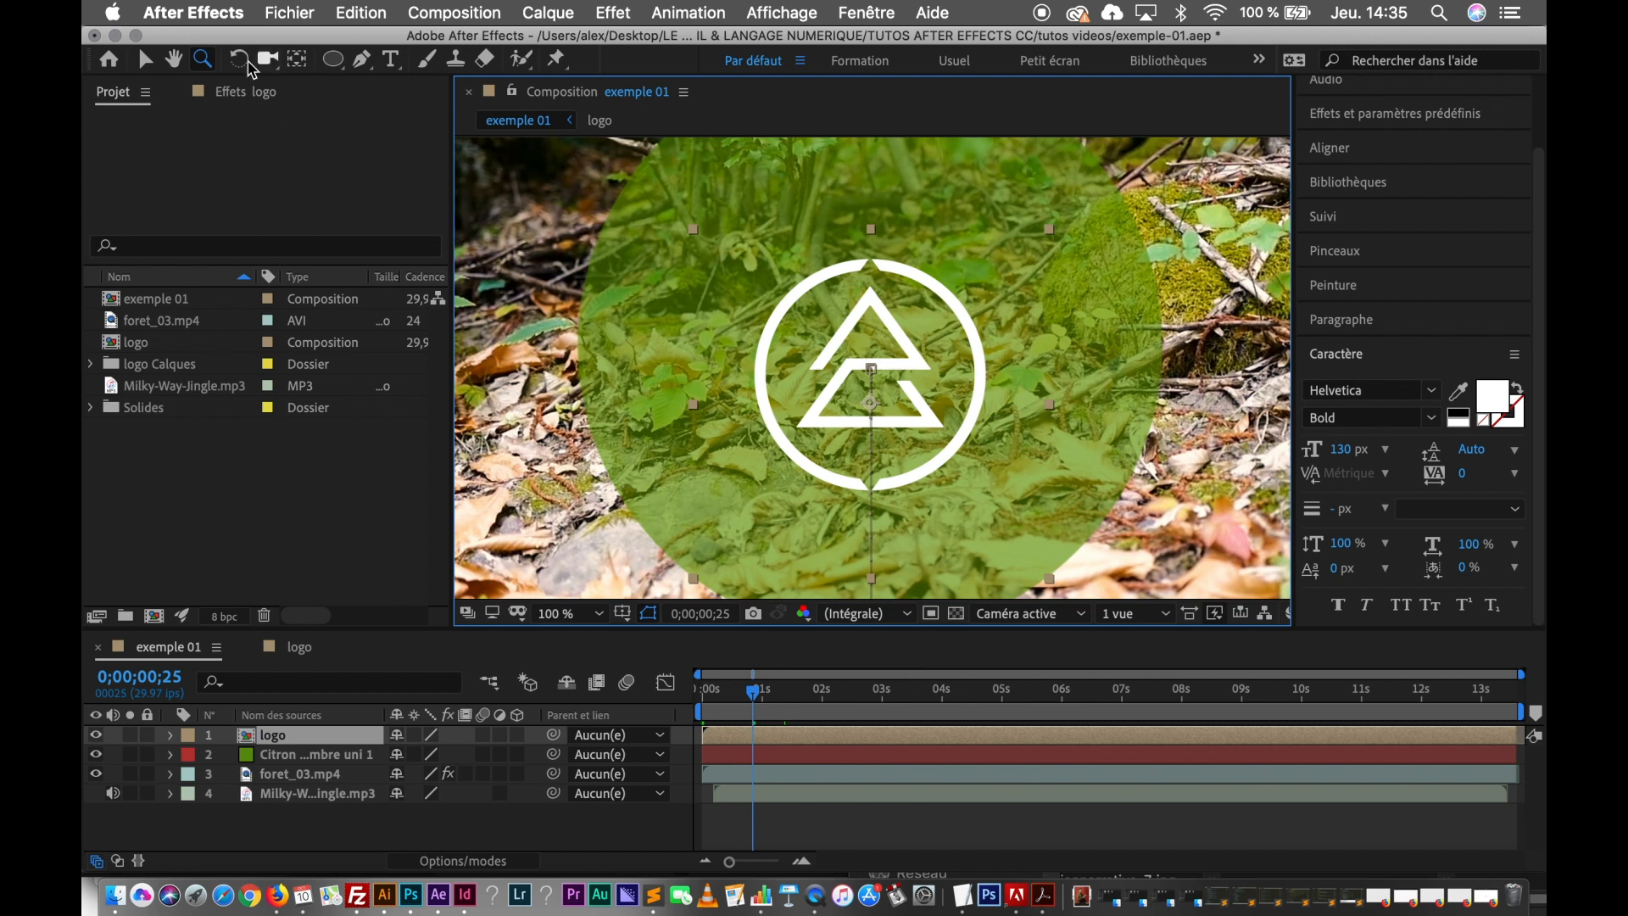
Activate the Ellipse tool and examine the other shape tools grouped with it, including Rectangle, Polygon and Star.
left_click(339, 62)
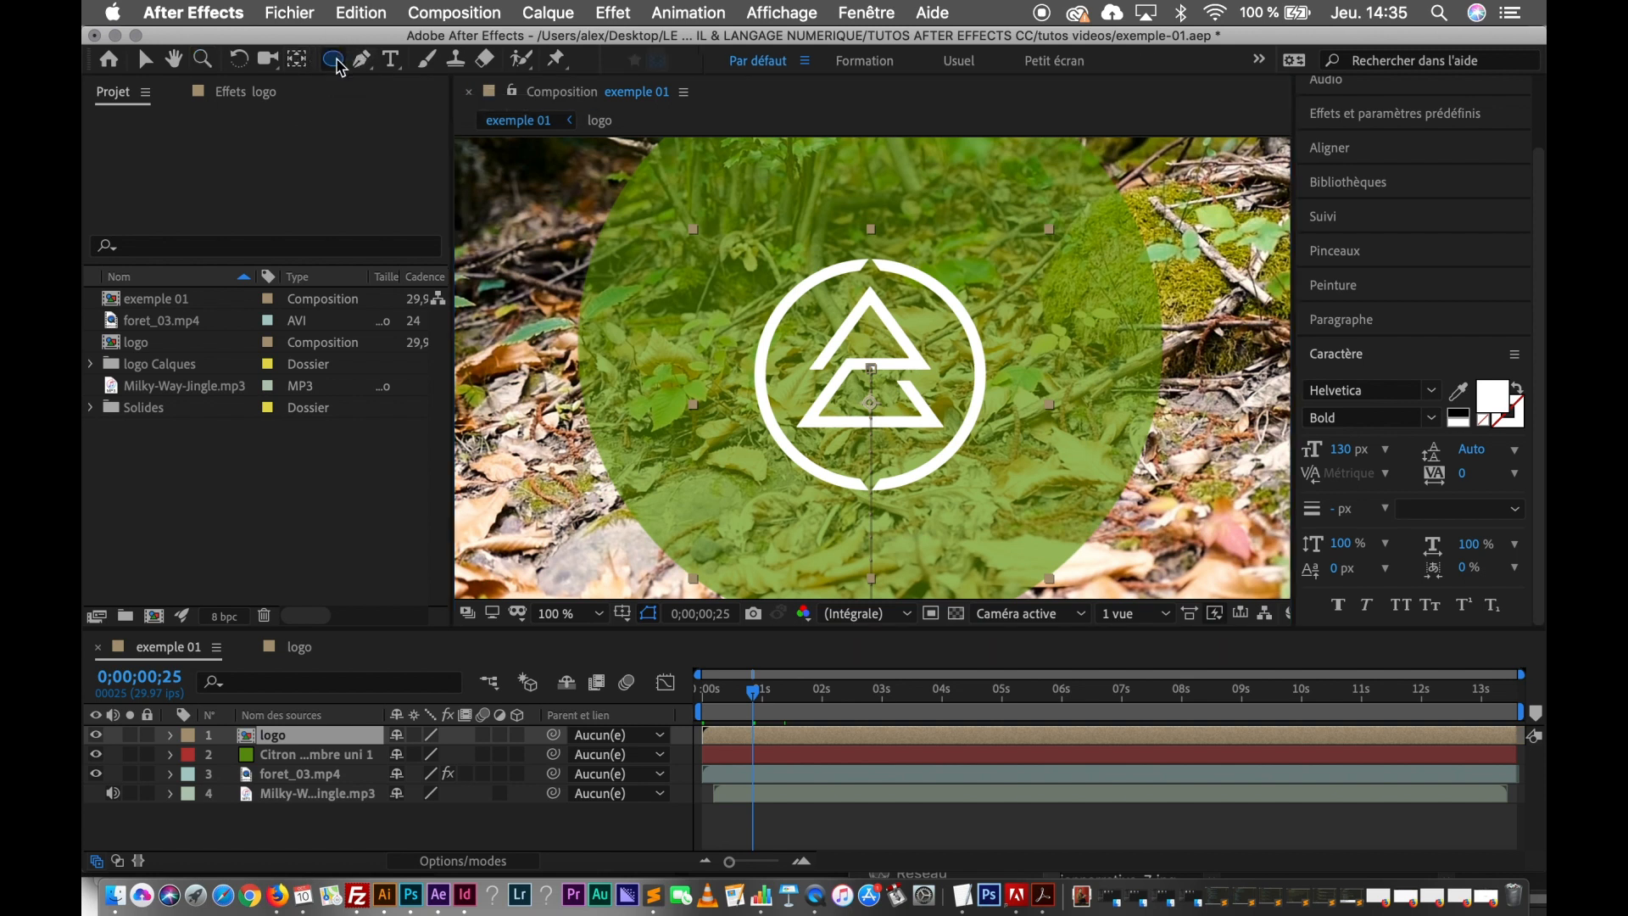
left_click_drag(338, 66, 450, 144)
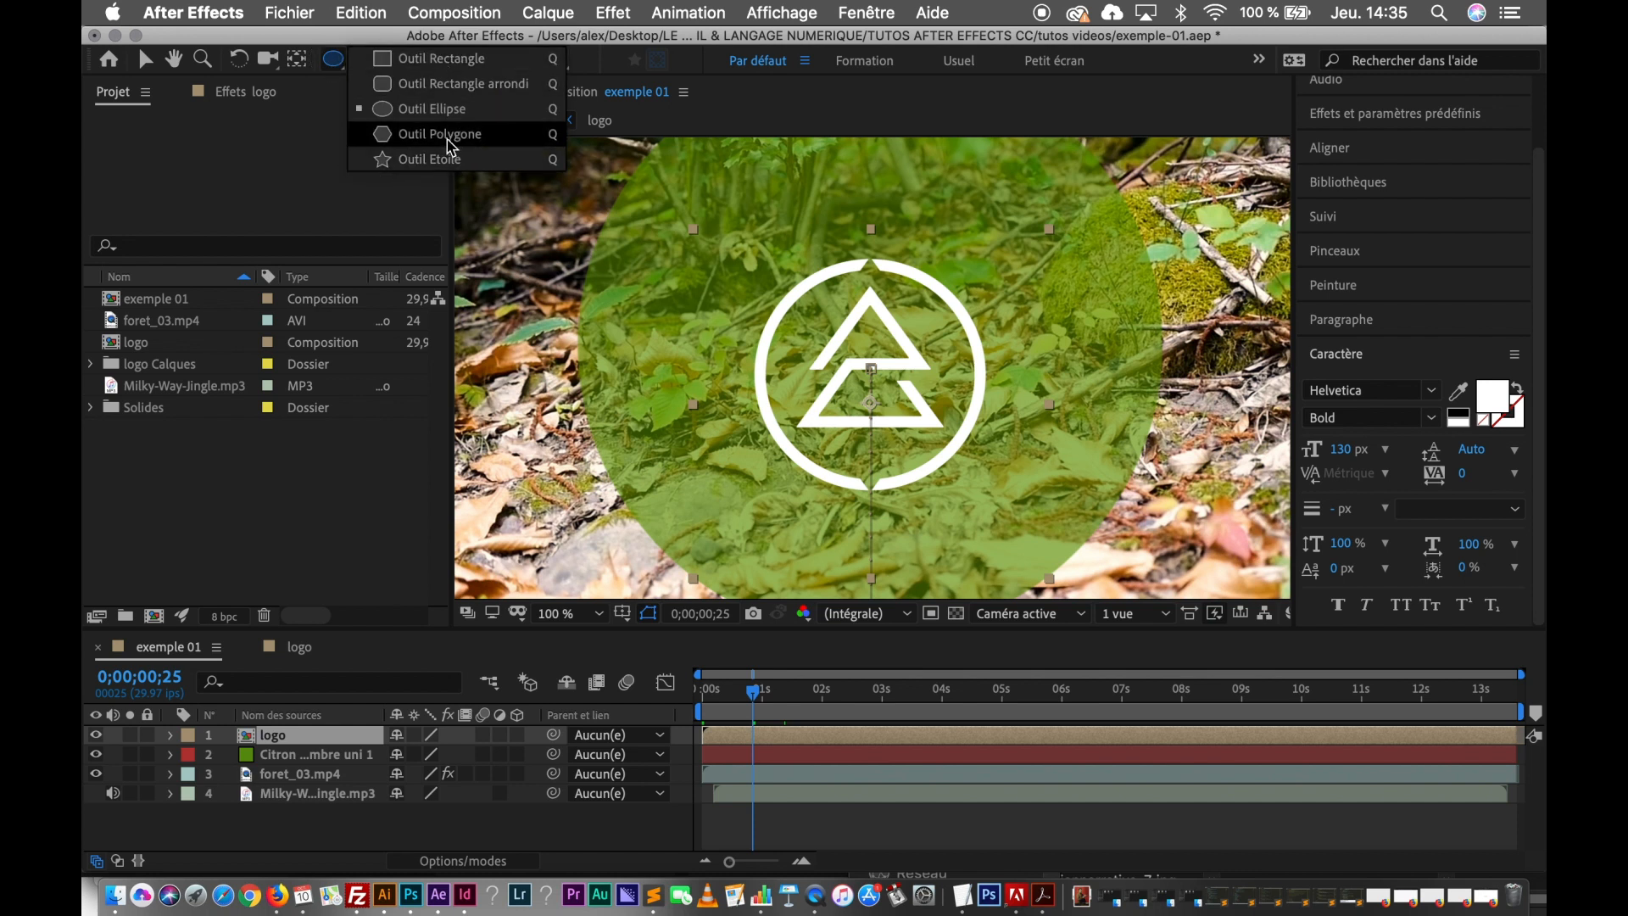
left_click(328, 99)
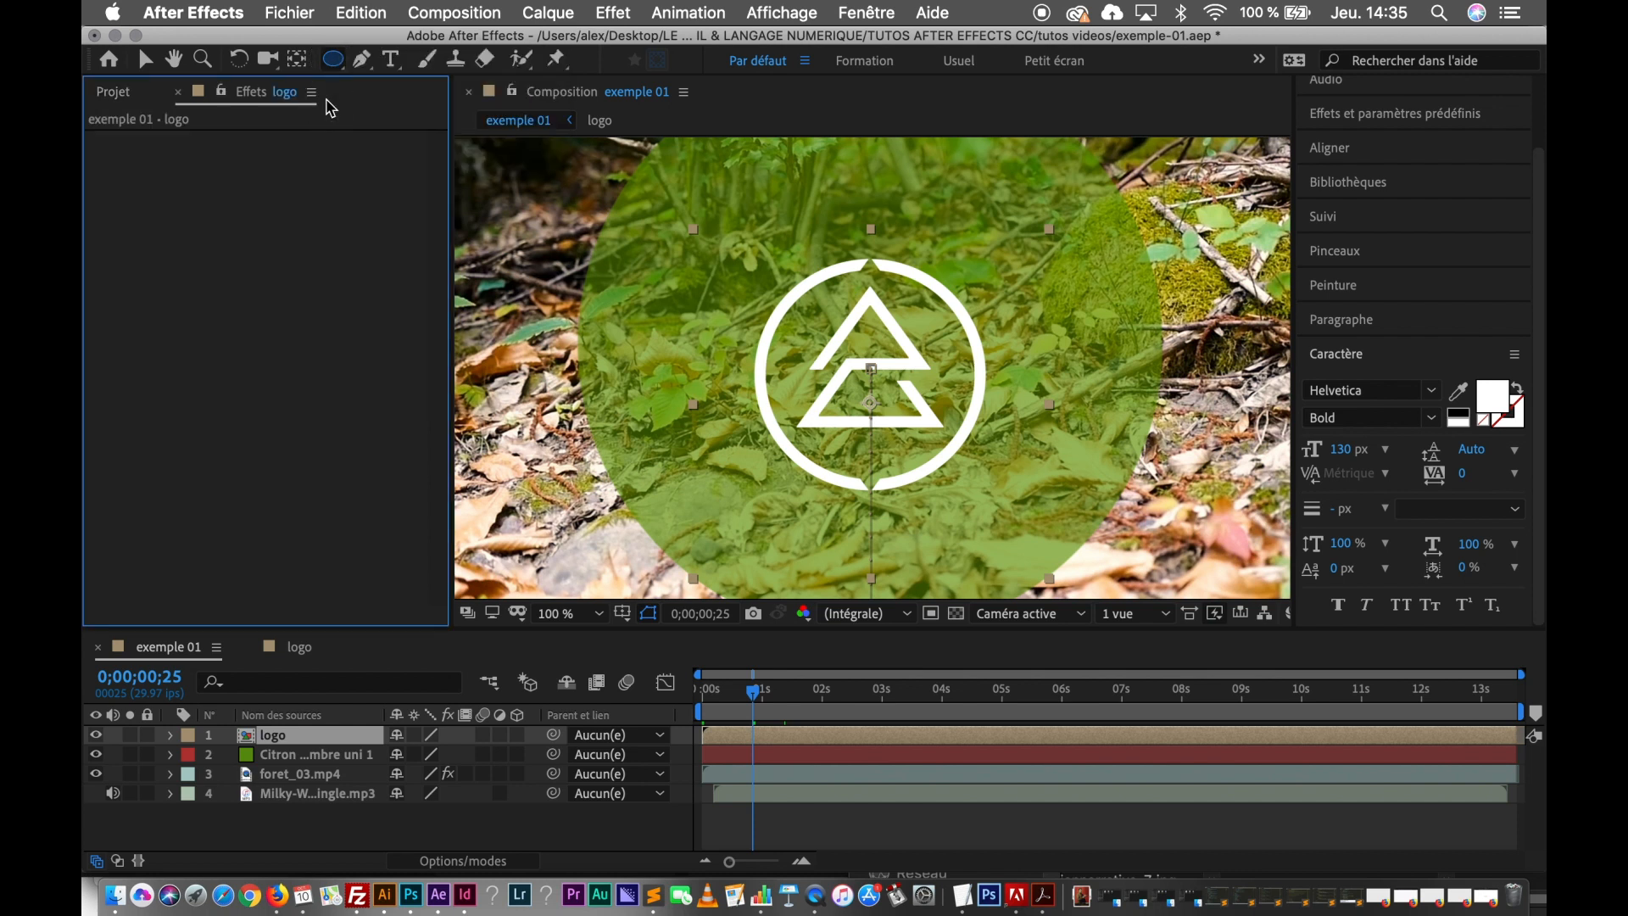
Activate the Pen tool and bring the project's item list back into view in place of the logo's effects.
left_click(365, 66)
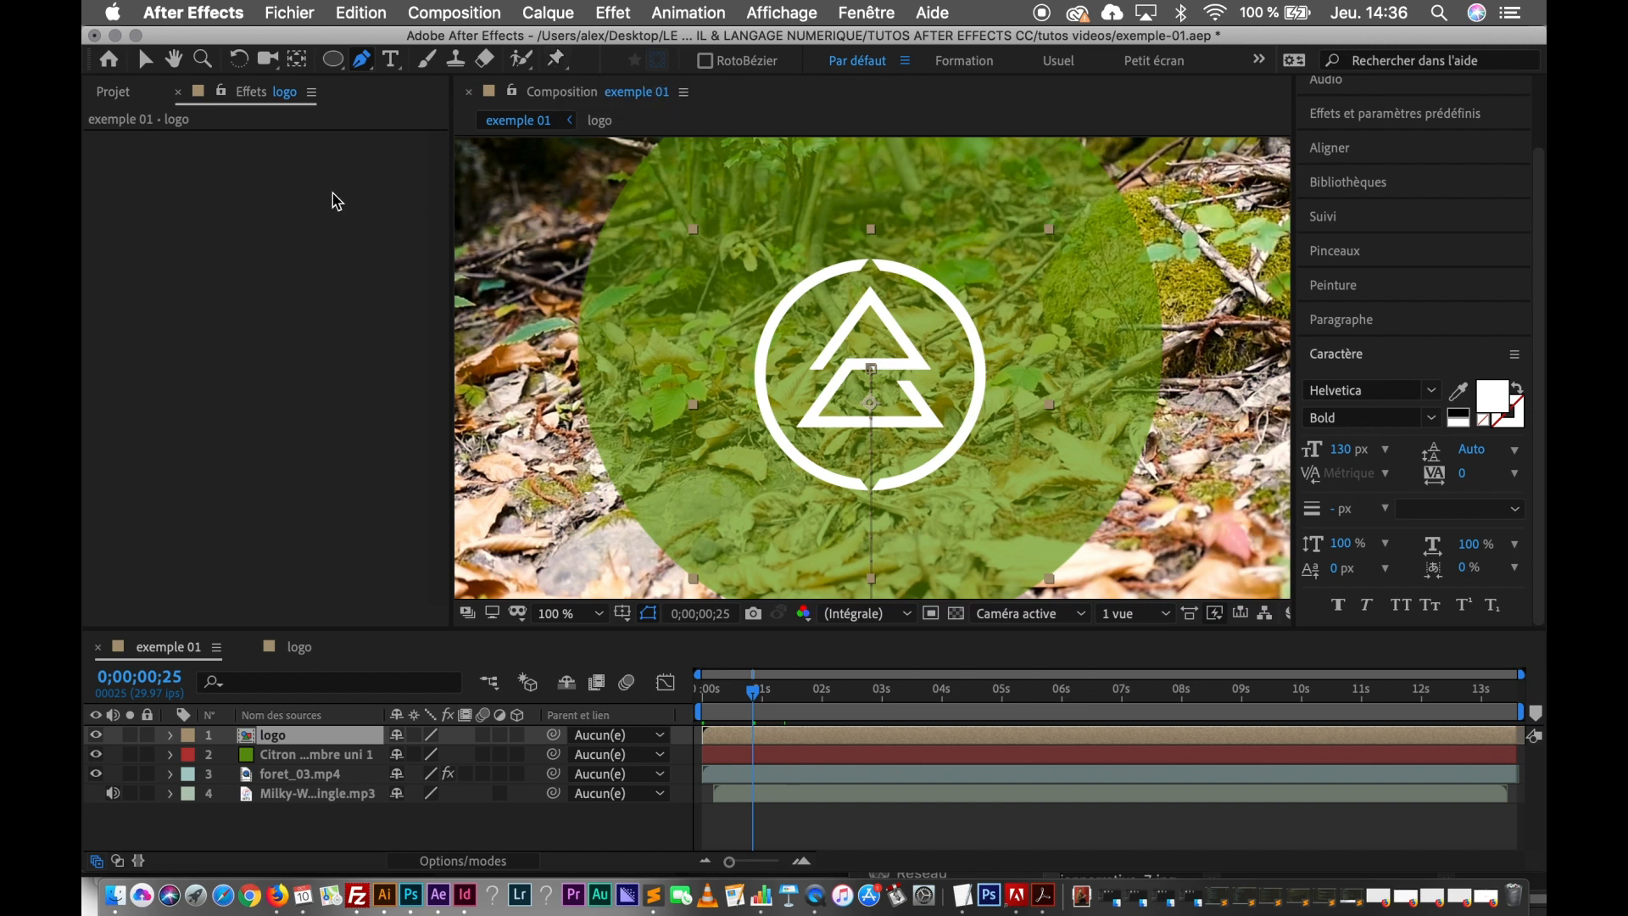
left_click(215, 184)
left_click(115, 91)
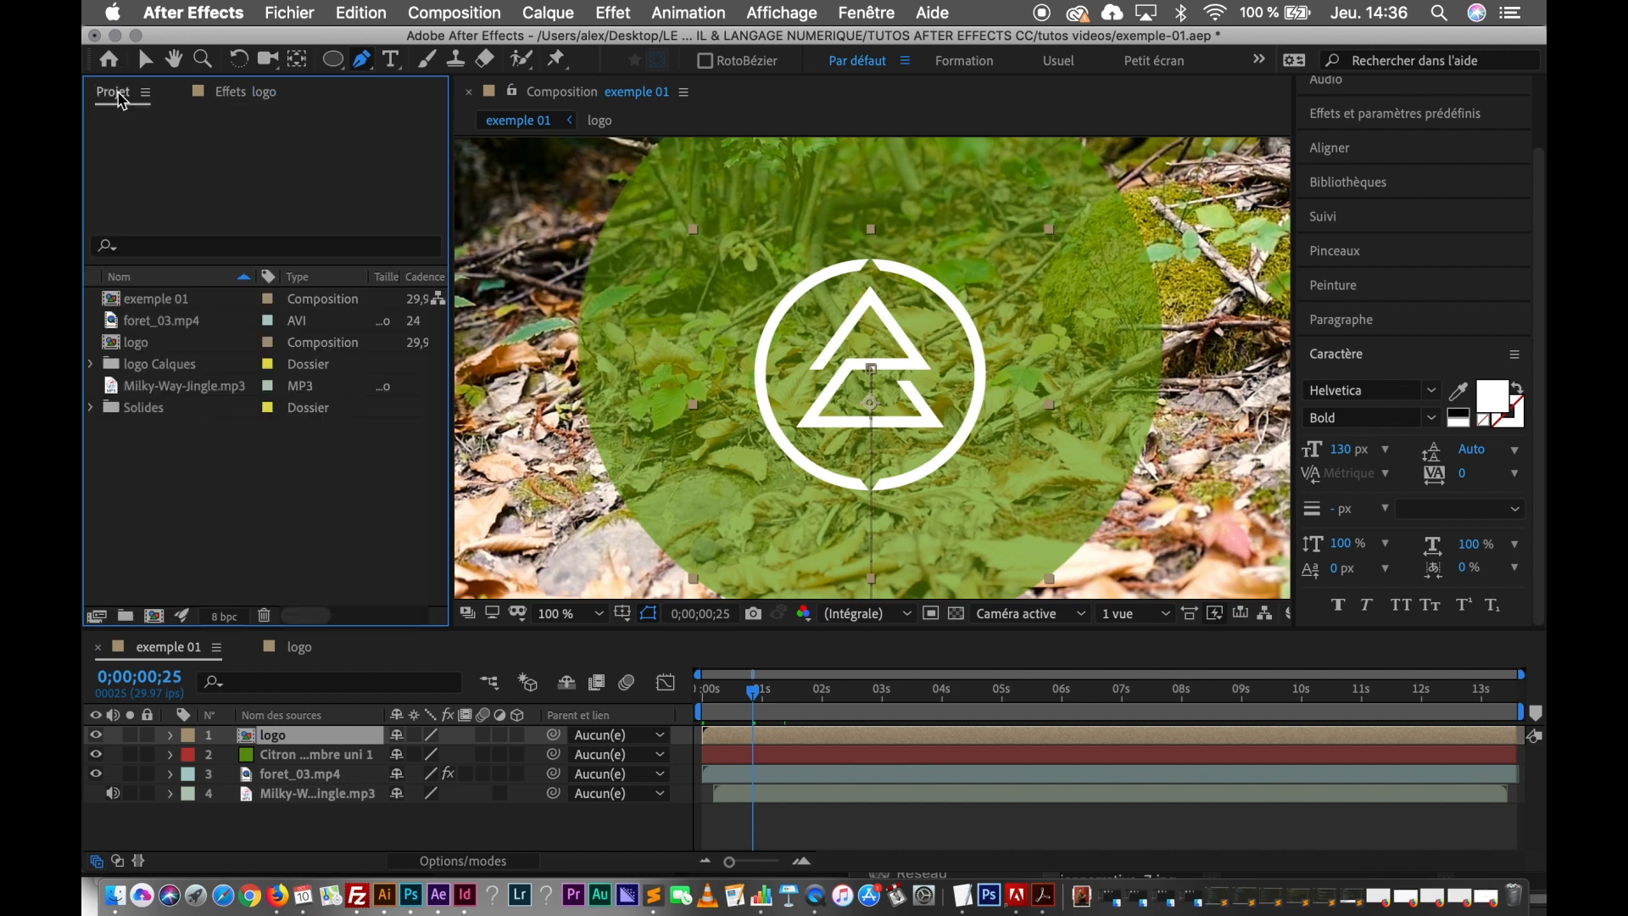